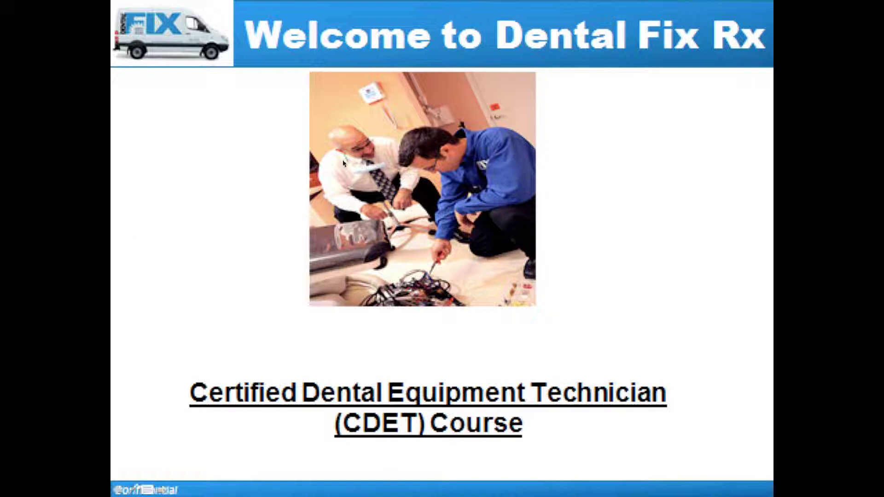
Step: Exit the Dental Fix Rx welcome slide show
{"action": "key", "text": "Escape"}
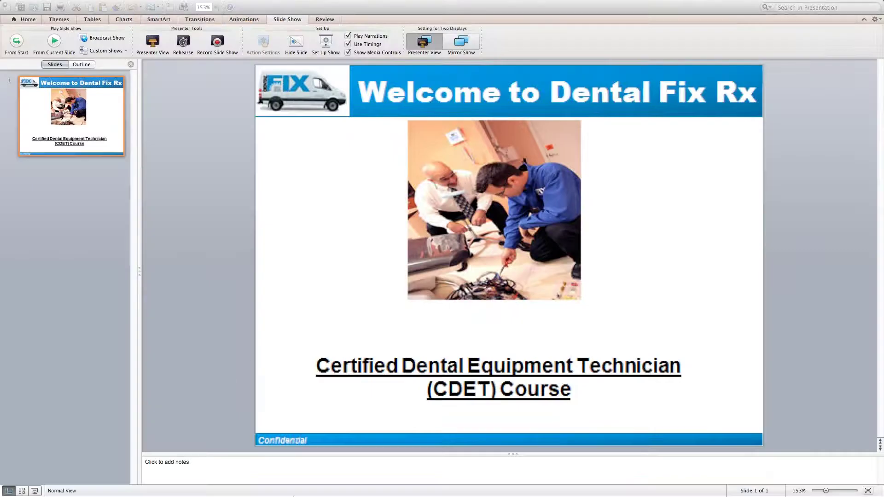
Step: Log in to RunDFX from the Safari login page and zoom the dashboard in
{"action": "mouse_move", "coordinate": [306, 487]}
{"action": "left_click", "coordinate": [331, 479]}
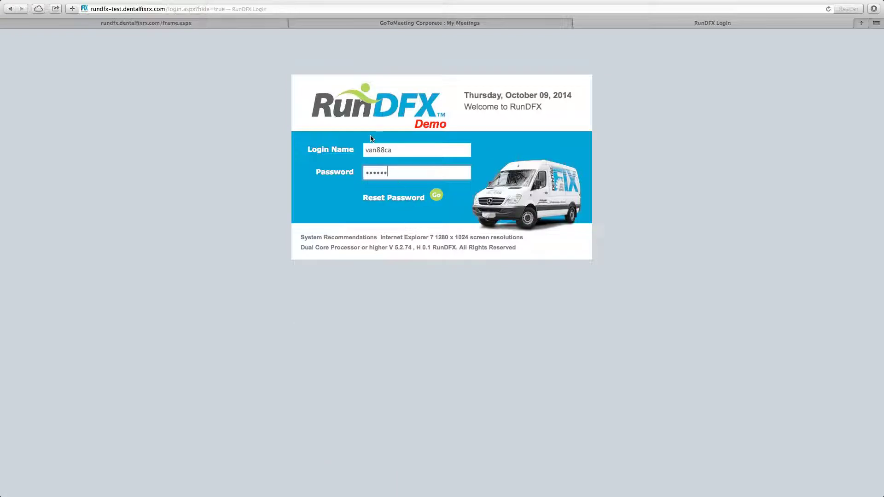
{"action": "left_click", "coordinate": [436, 195]}
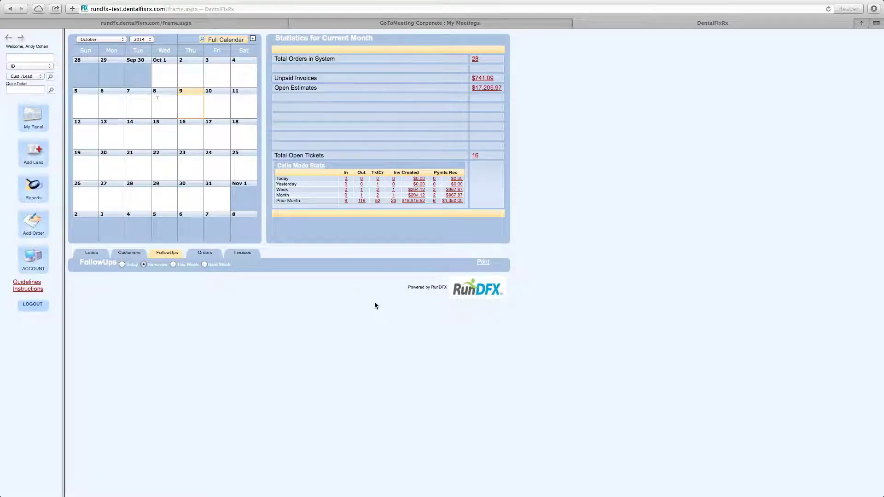
{"action": "key", "text": "super+plus"}
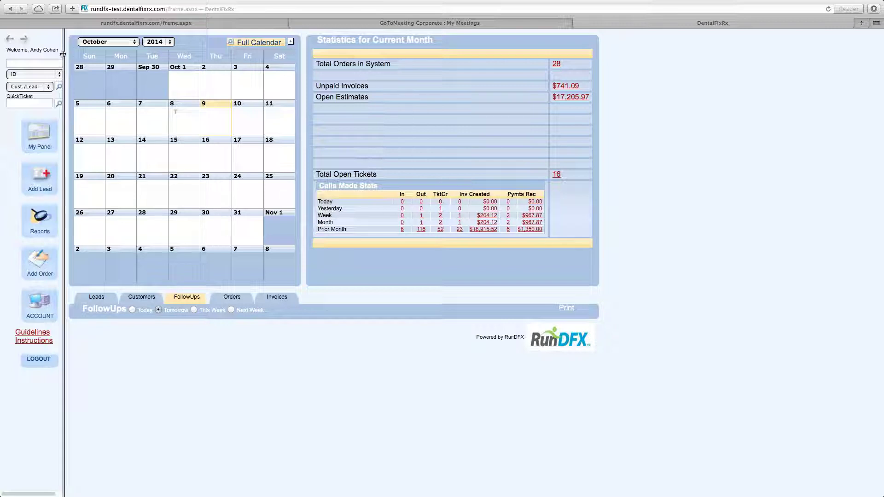
Step: Widen the left sidebar frame by dragging its divider right, then reload My Panel
{"action": "left_click_drag", "start_coordinate": [63, 54], "coordinate": [74, 55]}
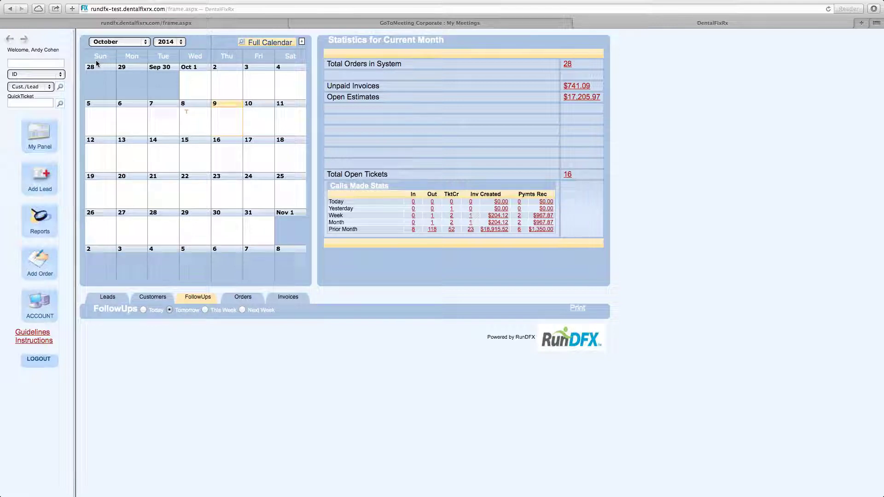
{"action": "left_click", "coordinate": [50, 142]}
{"action": "left_click", "coordinate": [250, 156]}
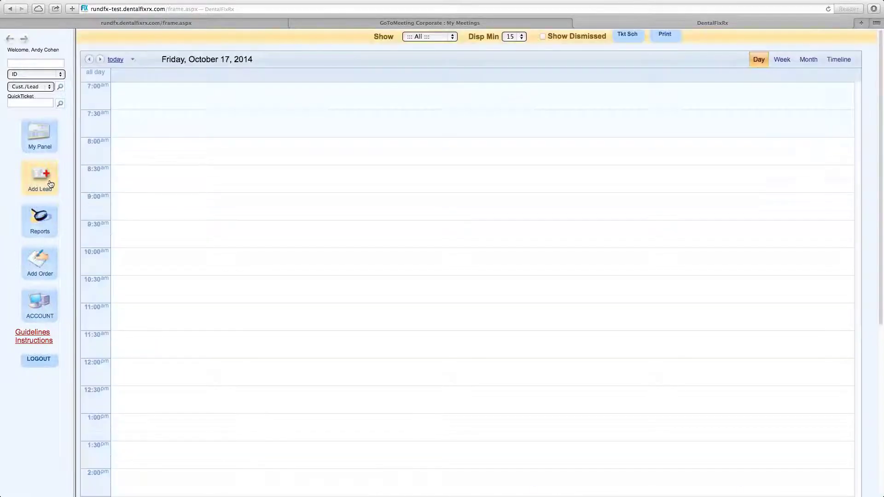
{"action": "left_click", "coordinate": [53, 134]}
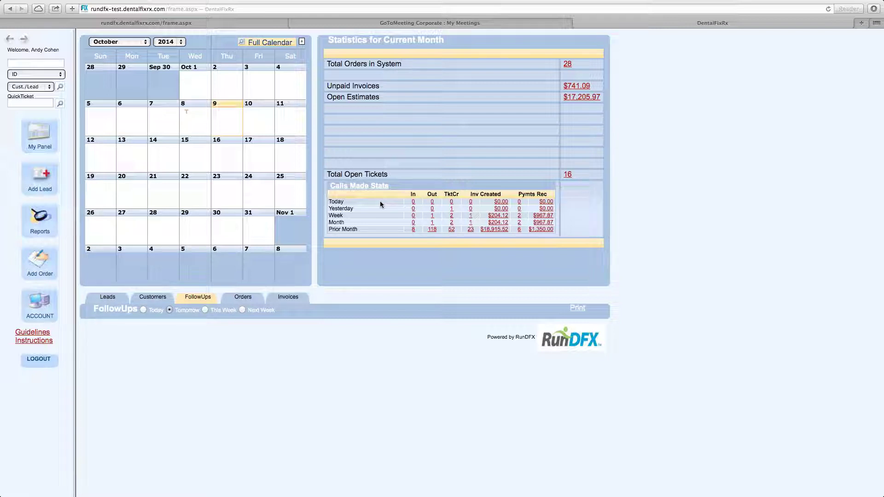
Step: Search the sidebar by the lead's ID to open the Soft Care Dental lead record
{"action": "left_click", "coordinate": [33, 62]}
{"action": "type", "text": "1092835"}
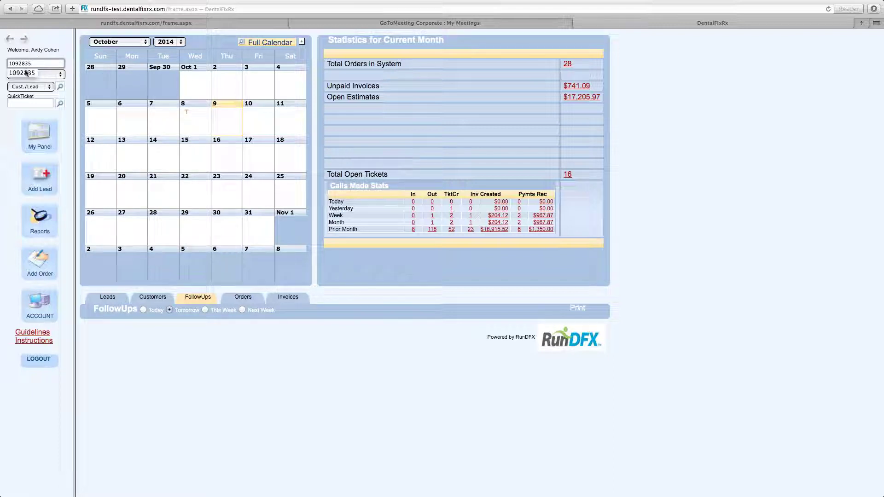
{"action": "left_click", "coordinate": [58, 50]}
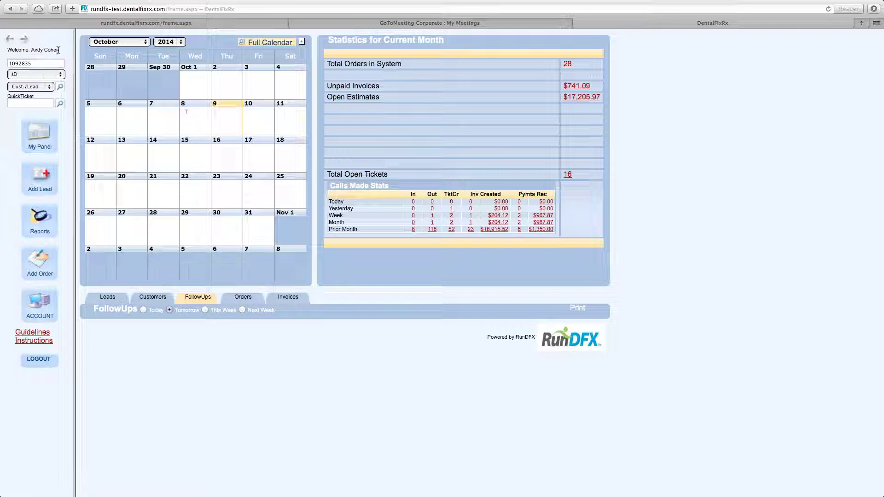
{"action": "left_click", "coordinate": [61, 88]}
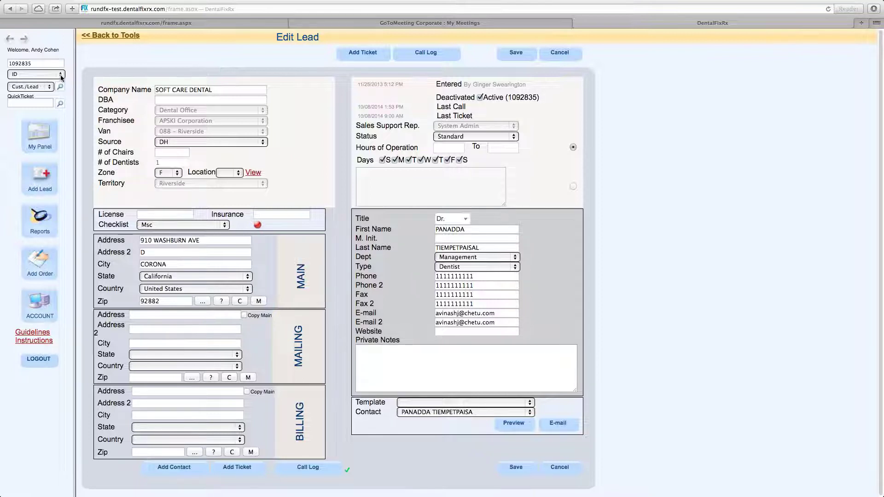
Step: Switch the quick search to Contact Name, enter the contact's first name, and list the 8 matches
{"action": "left_click", "coordinate": [61, 77]}
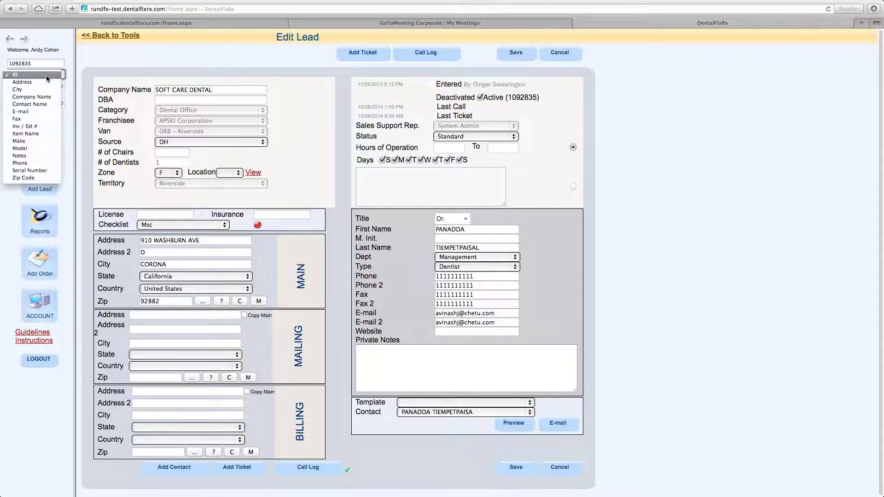
{"action": "left_click", "coordinate": [32, 104]}
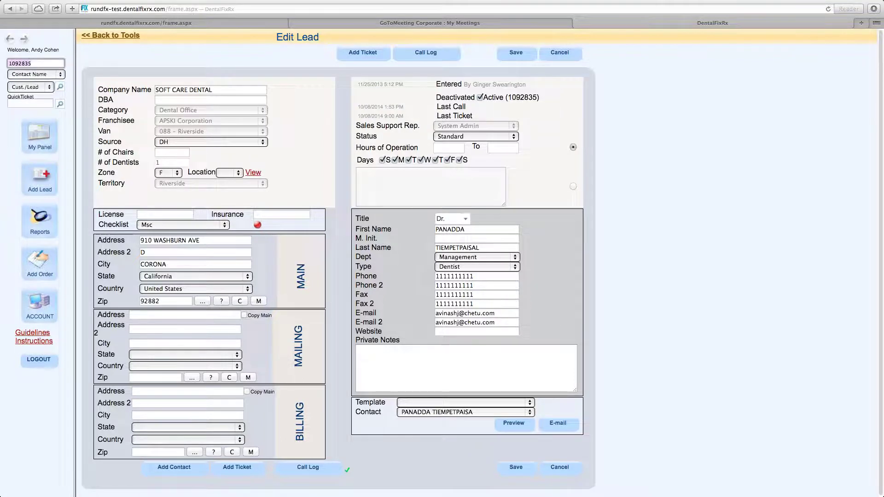
{"action": "key", "text": "BackSpace"}
{"action": "type", "text": "clad"}
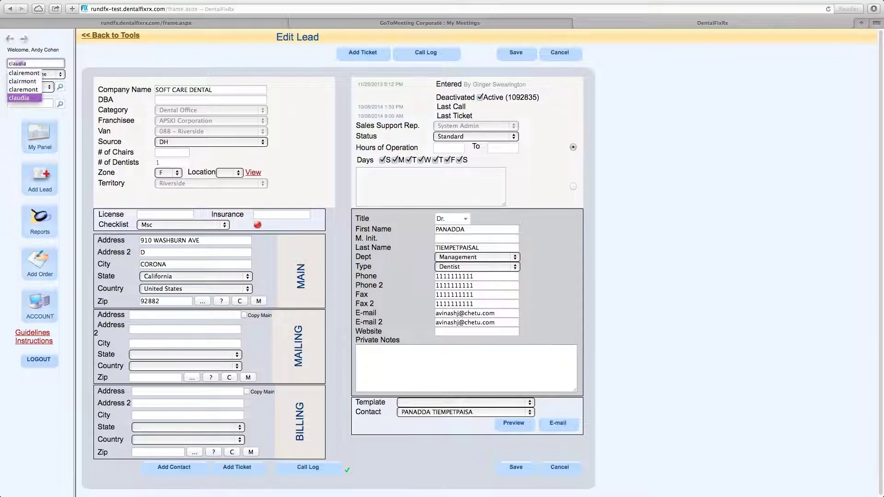
{"action": "key", "text": "BackSpace"}
{"action": "type", "text": "ui"}
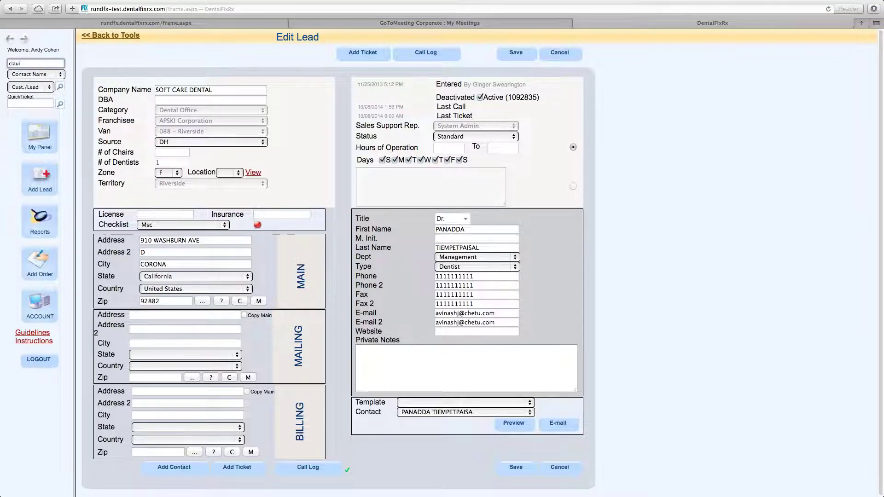
{"action": "key", "text": "BackSpace"}
{"action": "key", "text": "BackSpace"}
{"action": "type", "text": "dia"}
{"action": "left_click", "coordinate": [61, 87]}
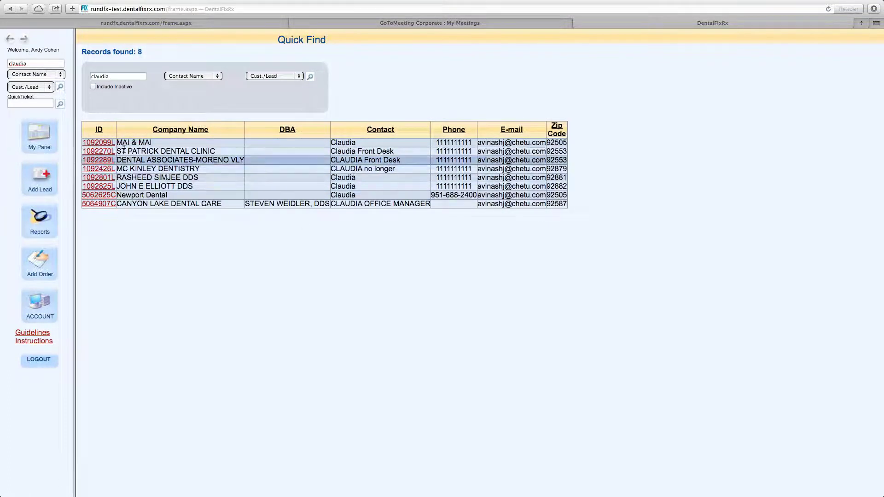
Step: Delete the old text from the quick search box, keeping the search field and Cust./Lead scope unchanged
{"action": "left_click", "coordinate": [41, 76]}
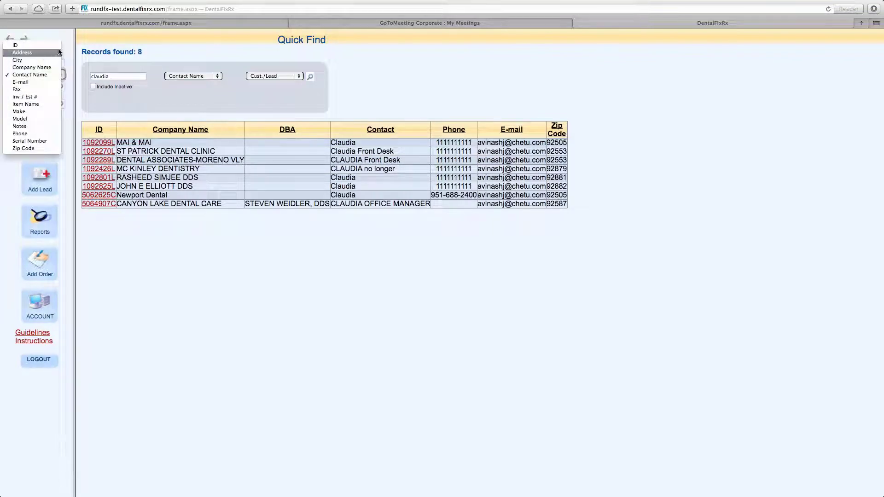
{"action": "left_click", "coordinate": [32, 65]}
{"action": "double_click", "coordinate": [31, 65]}
{"action": "key", "text": "BackSpace"}
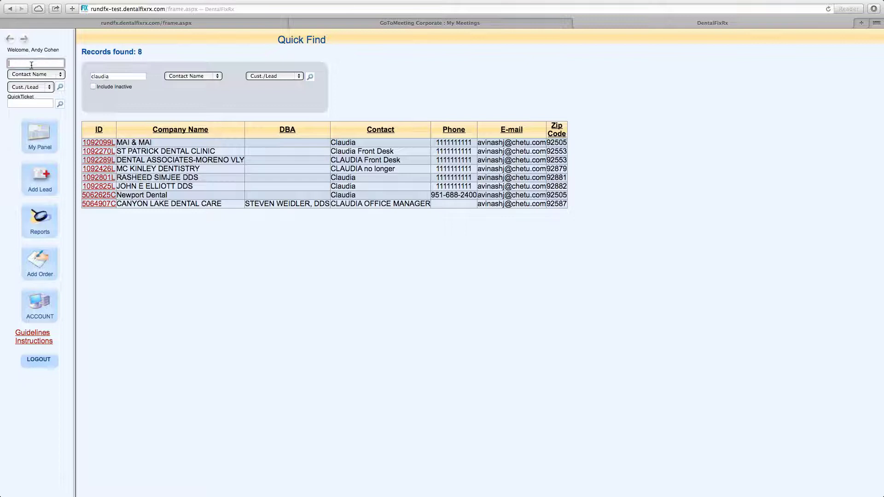
{"action": "left_click", "coordinate": [72, 91]}
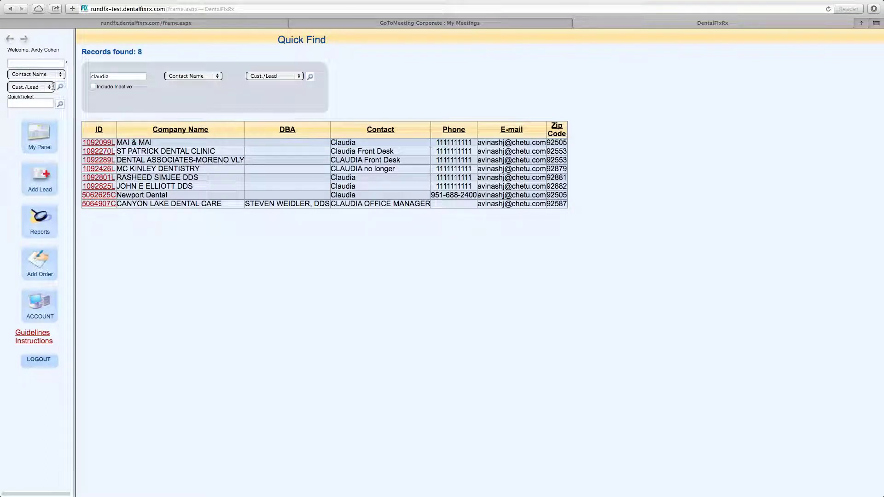
{"action": "left_click", "coordinate": [49, 87]}
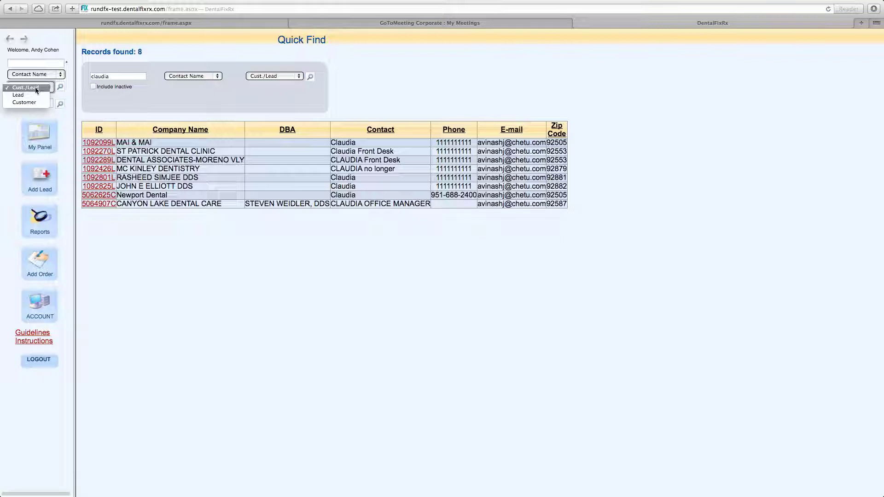
{"action": "left_click", "coordinate": [35, 90]}
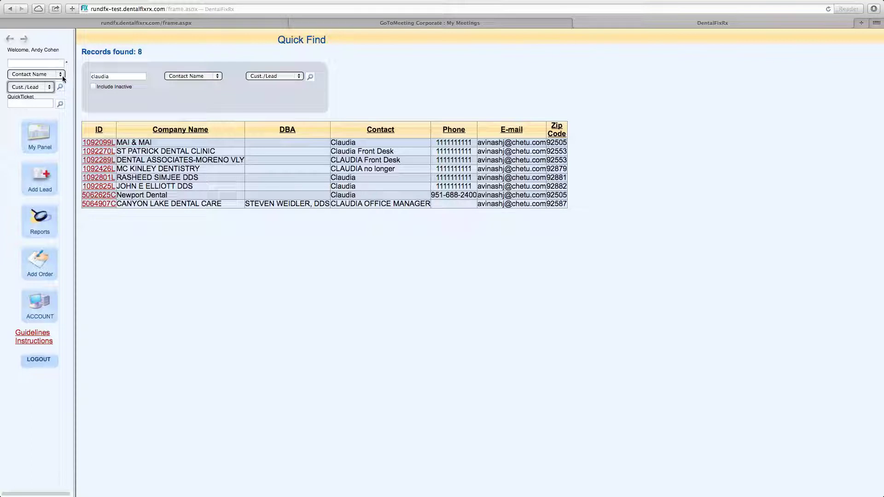
Step: Try the Make search field and keep the invoice/estimate filter on invoices
{"action": "left_click", "coordinate": [63, 78]}
{"action": "left_click", "coordinate": [64, 74]}
{"action": "left_click", "coordinate": [56, 77]}
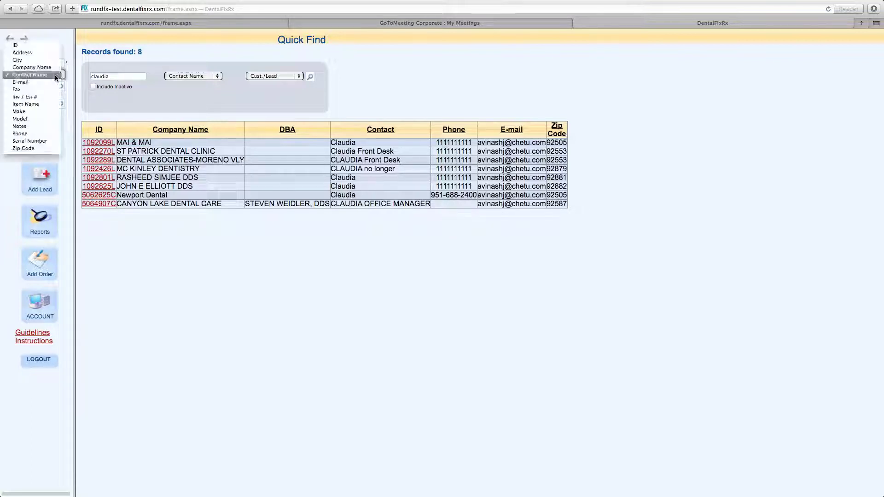
{"action": "left_click", "coordinate": [36, 116]}
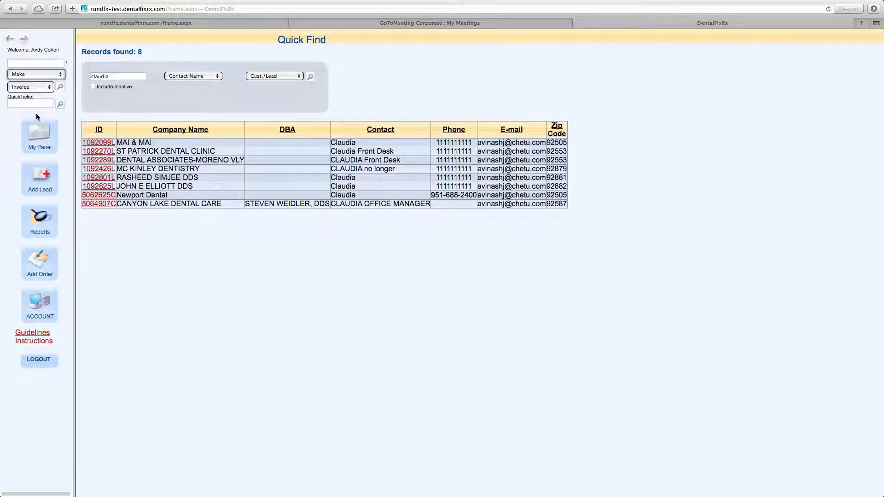
{"action": "left_click", "coordinate": [51, 87]}
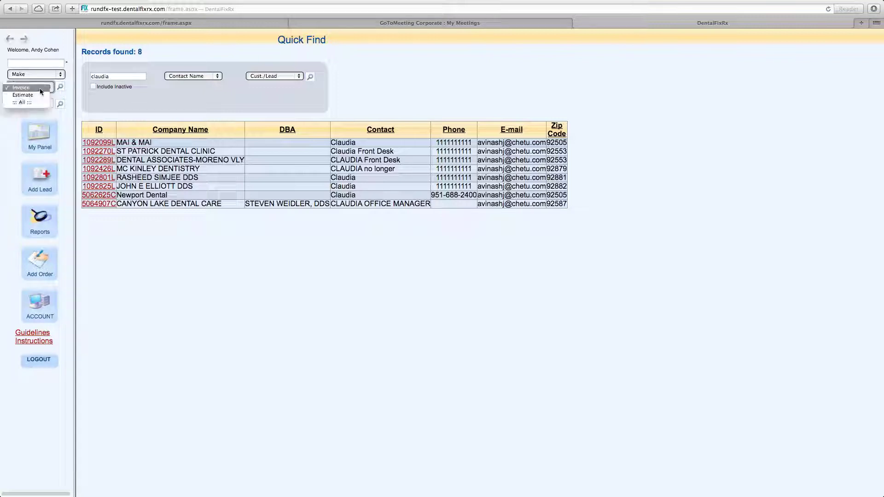
{"action": "left_click", "coordinate": [70, 93]}
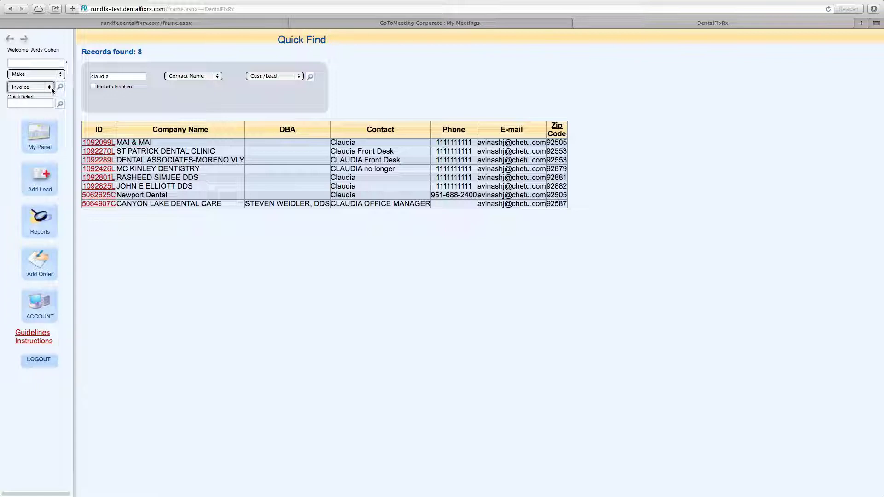
Step: Set the quick search field back to ID and start a QuickTicket entry
{"action": "left_click", "coordinate": [62, 76]}
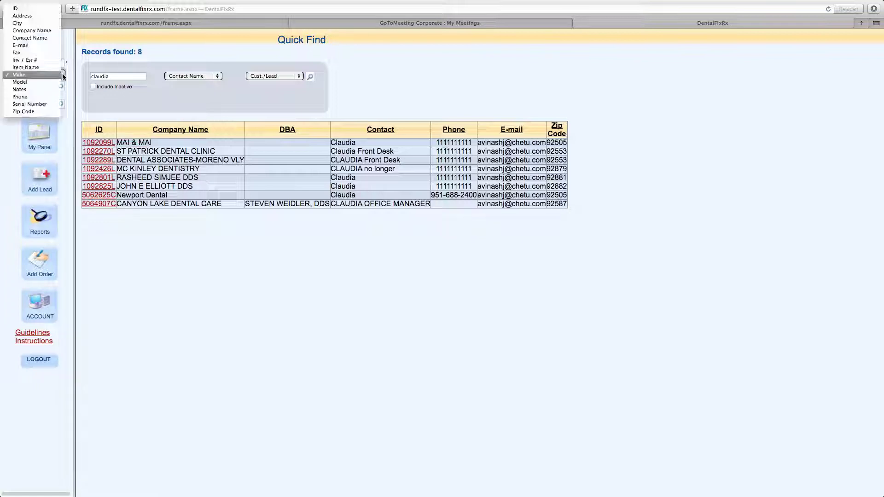
{"action": "left_click", "coordinate": [28, 9]}
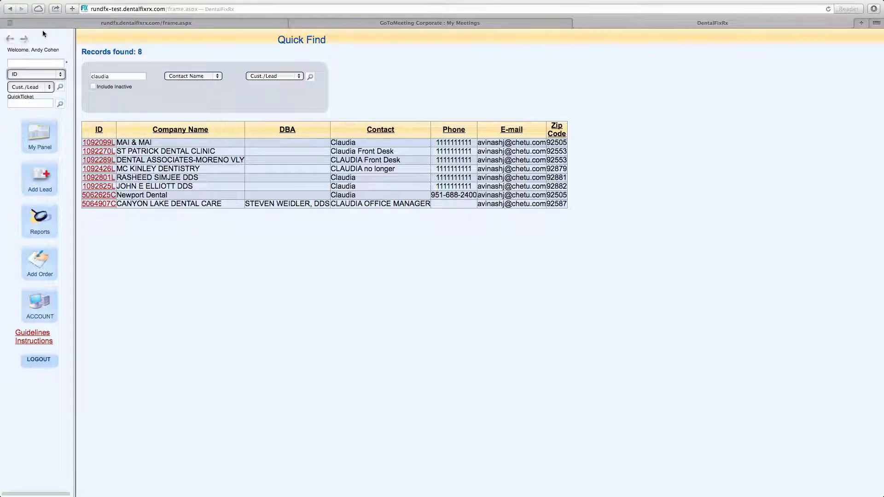
{"action": "left_click", "coordinate": [48, 76]}
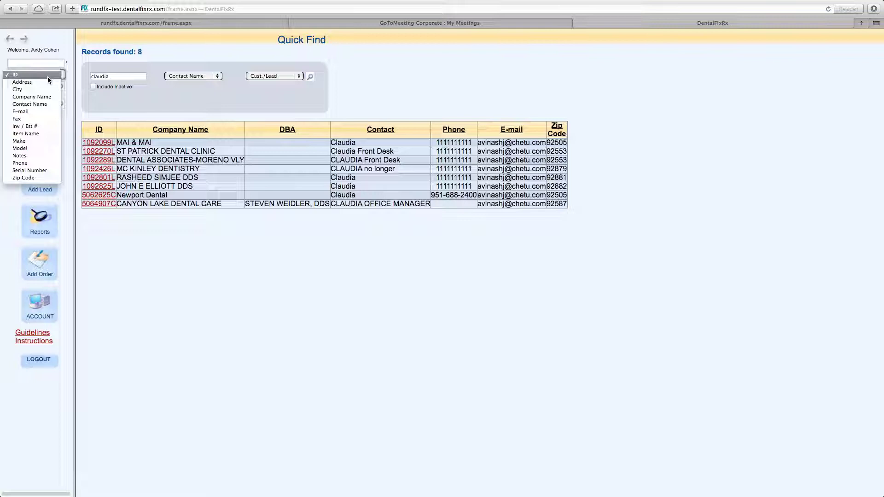
{"action": "left_click", "coordinate": [47, 76]}
{"action": "left_click", "coordinate": [31, 103]}
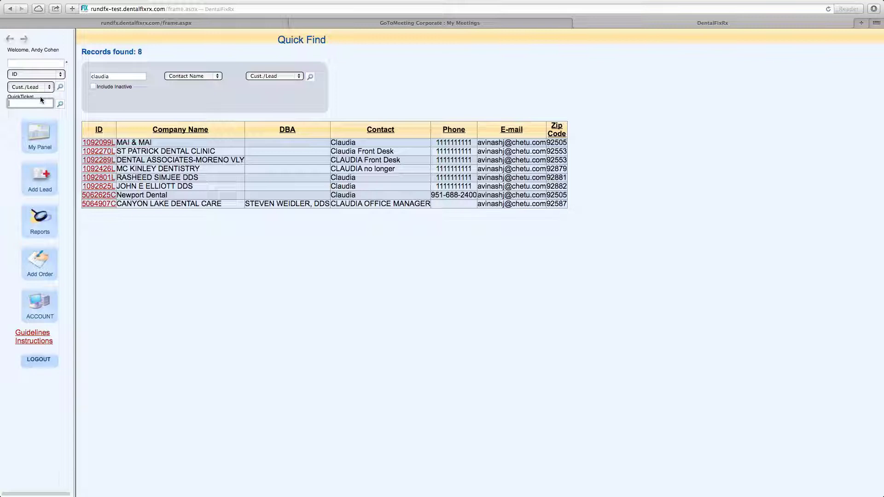
{"action": "left_click", "coordinate": [41, 99]}
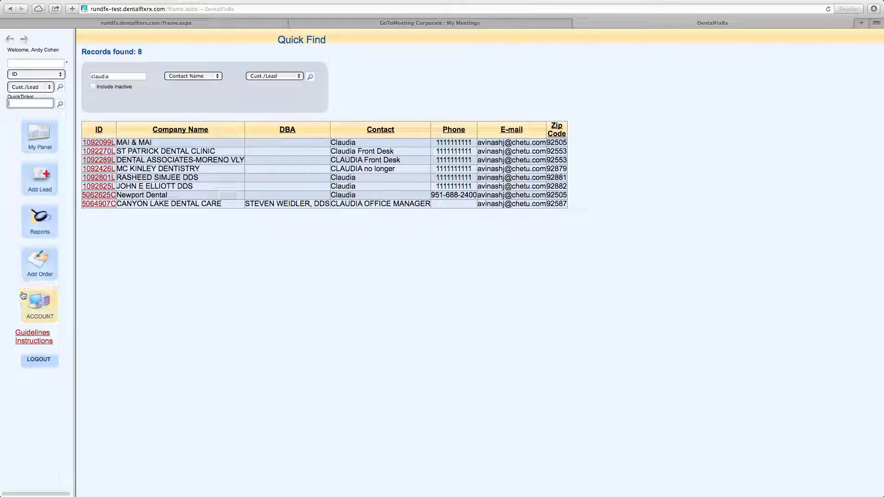
Step: Open a blank Add Lead form and place the cursor in Company Name
{"action": "left_click", "coordinate": [39, 178]}
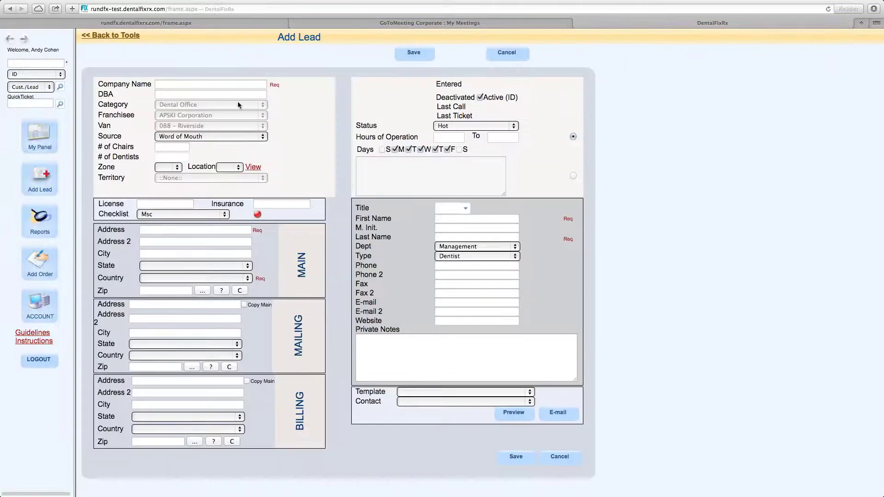
{"action": "left_click", "coordinate": [238, 85]}
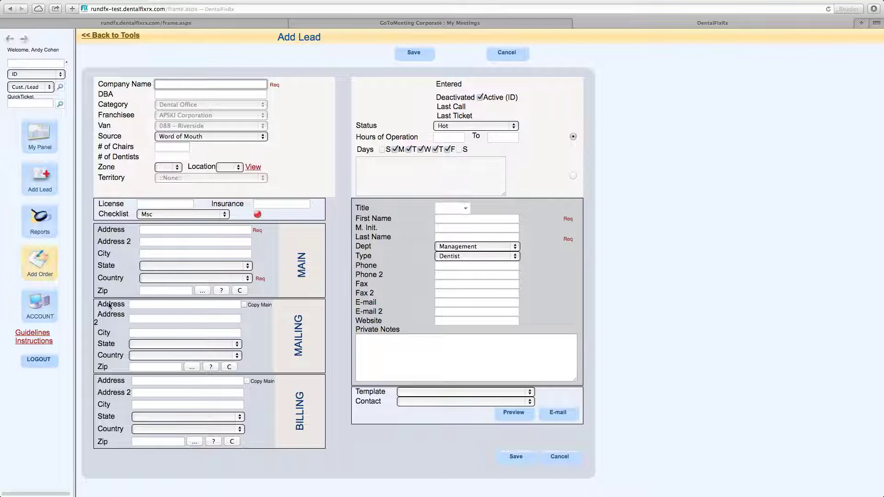
Step: Go to My Panel, view the Reports page, then return to the dashboard
{"action": "left_click", "coordinate": [38, 142]}
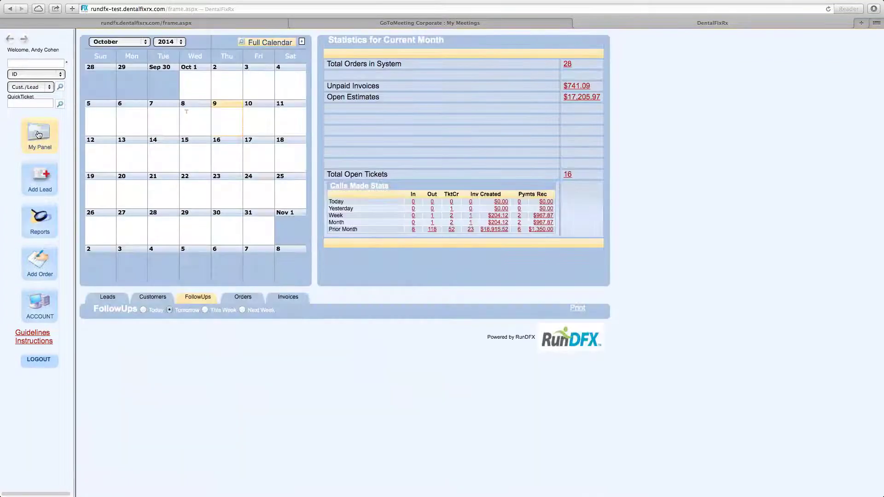
{"action": "left_click", "coordinate": [36, 234]}
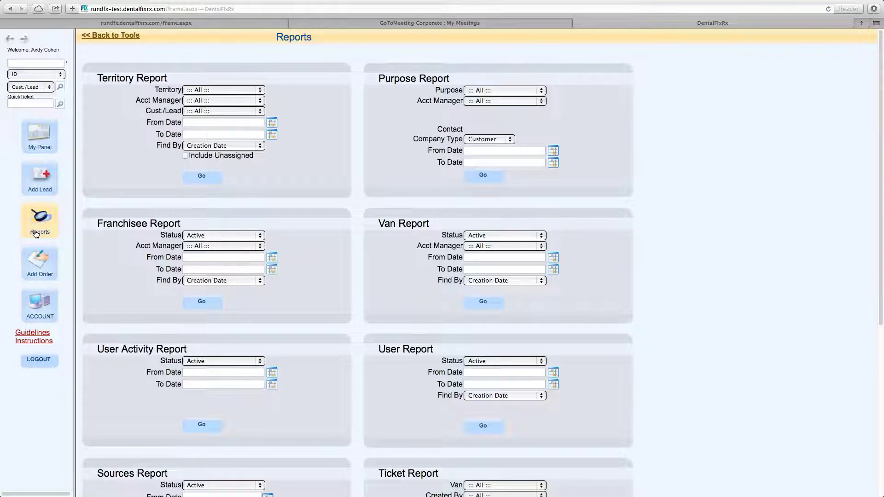
{"action": "key", "text": "super+bracketleft"}
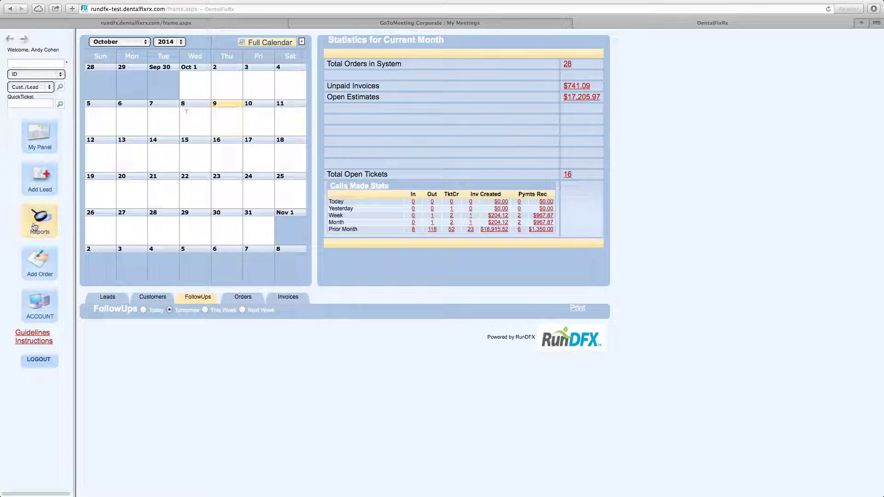
Step: Open a new Add Sales Order form and review shipping methods without choosing one
{"action": "left_click", "coordinate": [45, 279]}
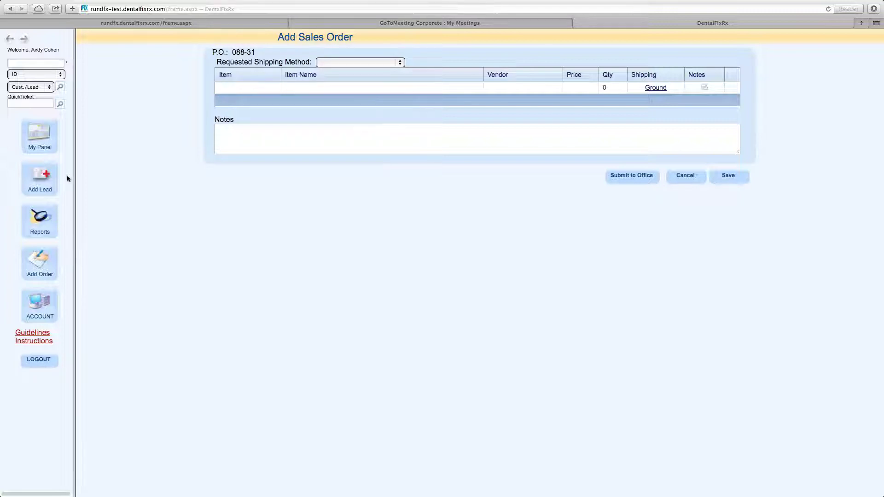
{"action": "left_click", "coordinate": [360, 62]}
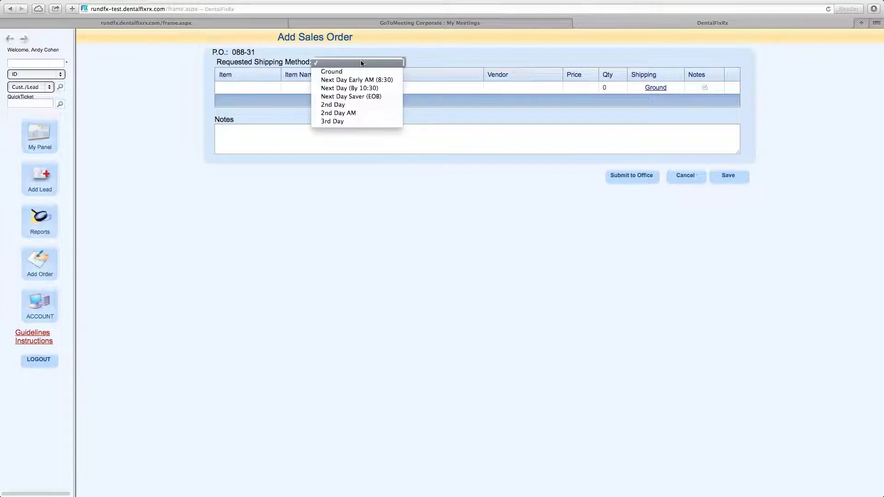
{"action": "left_click", "coordinate": [446, 53]}
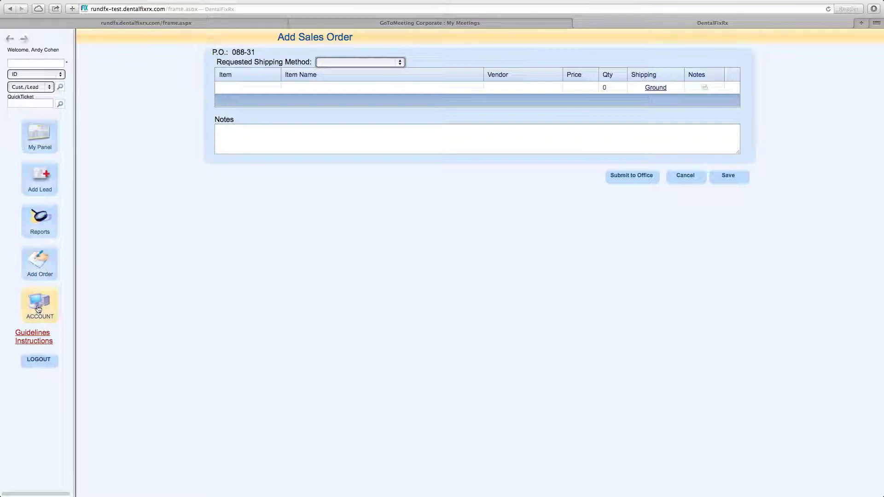
Step: Go back to the My Panel dashboard with its October 2014 calendar showing
{"action": "left_click", "coordinate": [44, 145]}
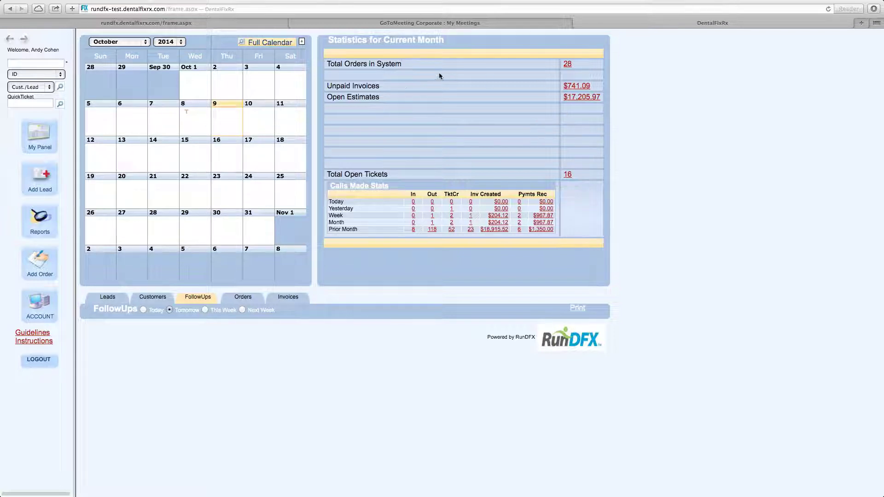
{"action": "mouse_move", "coordinate": [186, 111]}
{"action": "left_click", "coordinate": [289, 45]}
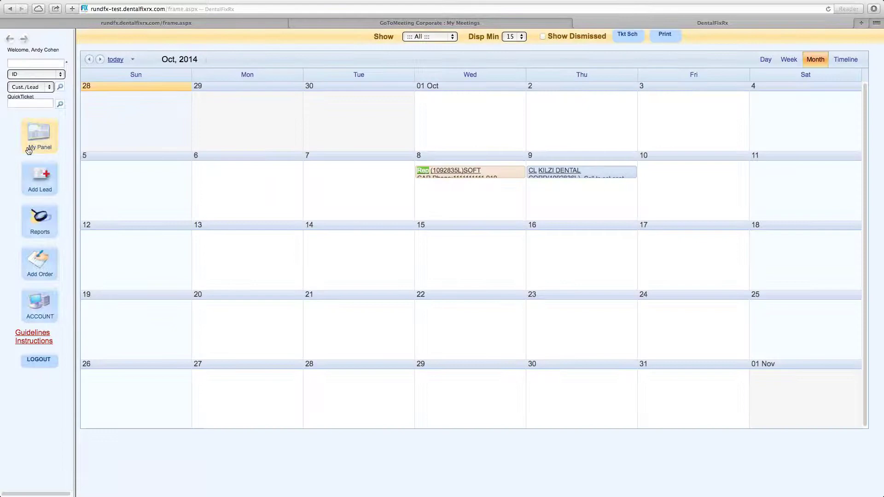
{"action": "left_click", "coordinate": [38, 134]}
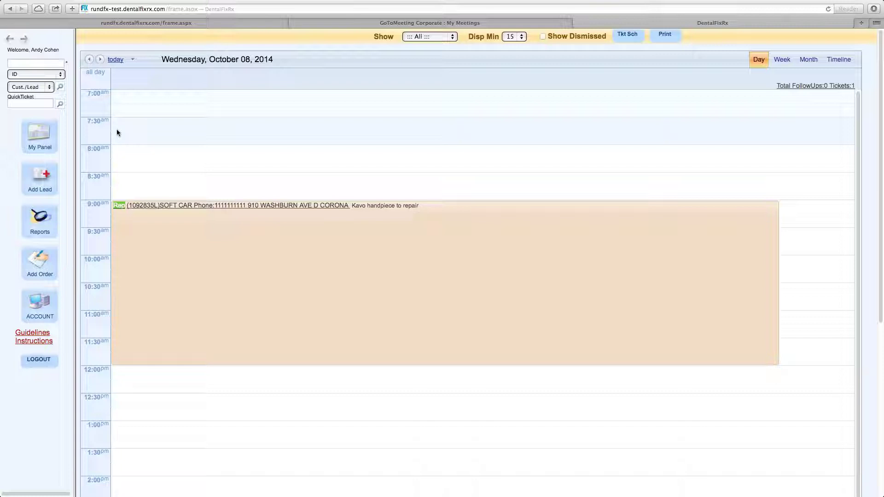
{"action": "left_click", "coordinate": [42, 142]}
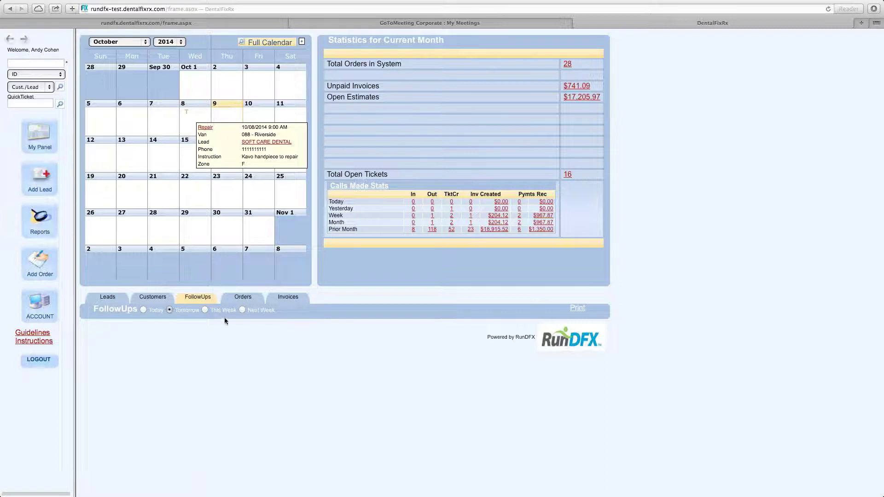
{"action": "left_click", "coordinate": [225, 128]}
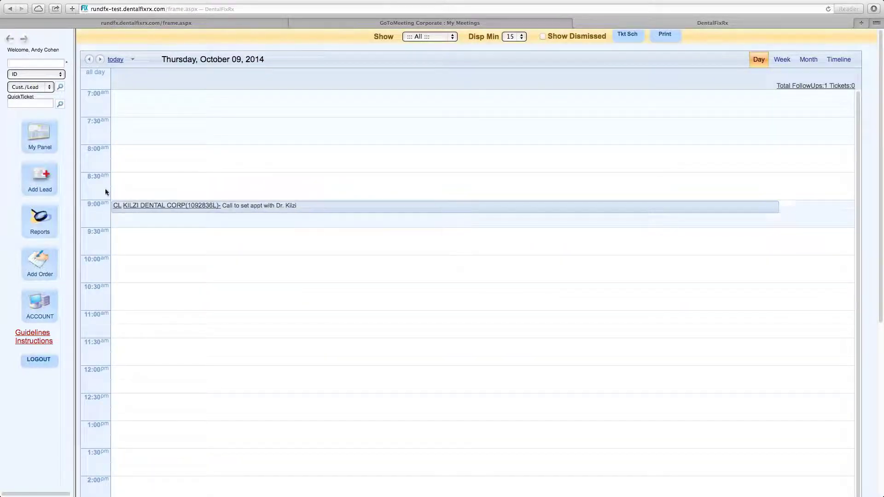
{"action": "left_click", "coordinate": [42, 135]}
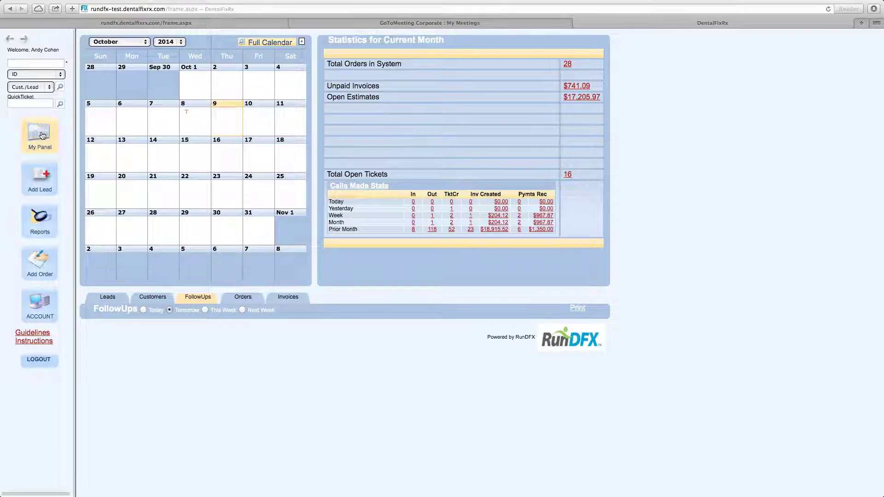
{"action": "left_click", "coordinate": [225, 125]}
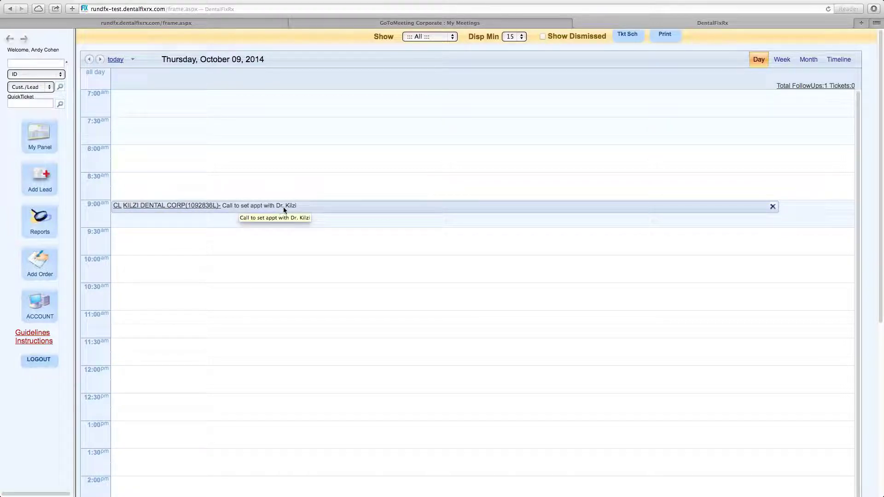
{"action": "left_click", "coordinate": [36, 143]}
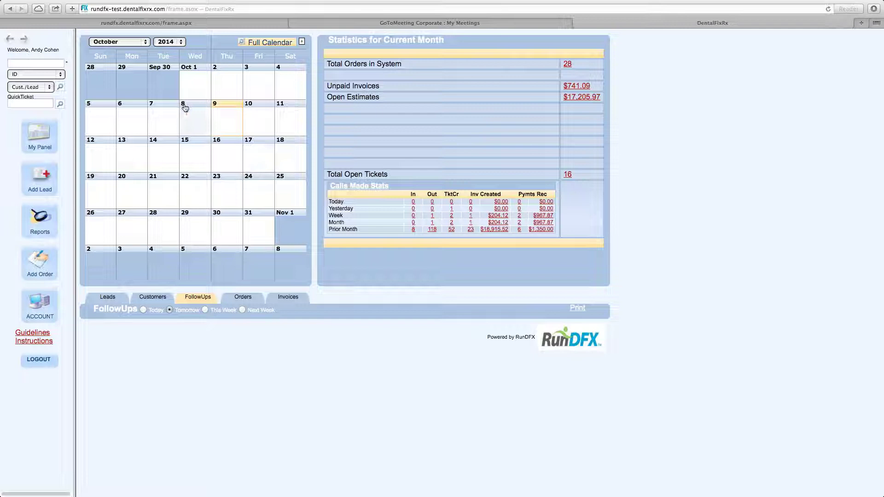
Step: Open the report of all orders in the system and scroll through it
{"action": "mouse_move", "coordinate": [187, 113]}
{"action": "left_click", "coordinate": [567, 66]}
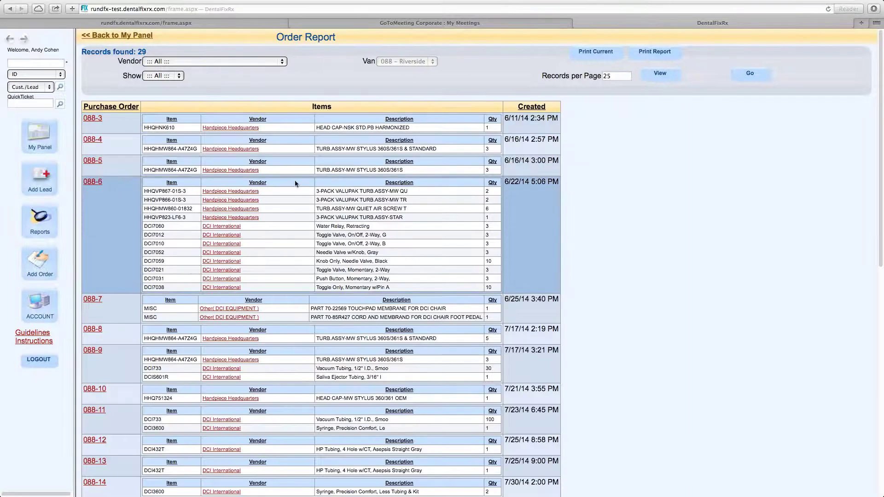
{"action": "scroll", "coordinate": [276, 193], "scroll_direction": "down", "scroll_amount": 10}
{"action": "scroll", "coordinate": [237, 211], "scroll_direction": "down", "scroll_amount": 4}
{"action": "scroll", "coordinate": [254, 239], "scroll_direction": "up", "scroll_amount": 15}
{"action": "scroll", "coordinate": [195, 252], "scroll_direction": "down", "scroll_amount": 12}
{"action": "scroll", "coordinate": [157, 203], "scroll_direction": "up", "scroll_amount": 15}
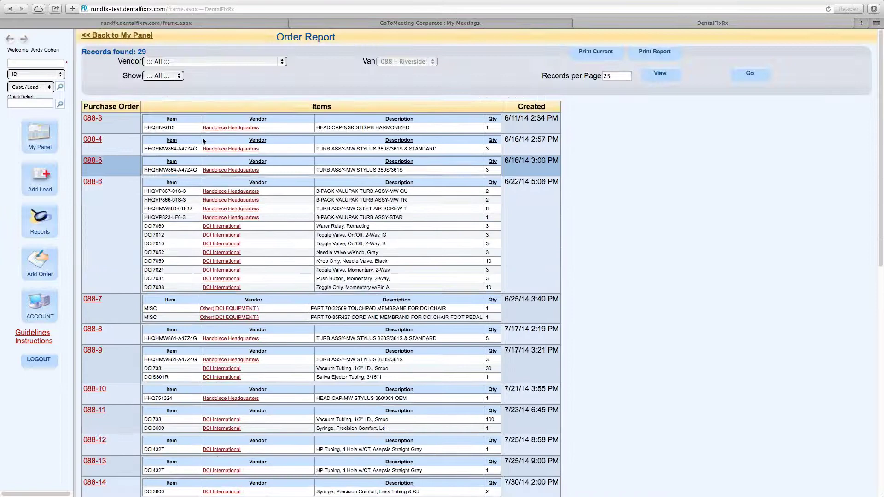
Step: Check the vendor and status filter lists without changing them, then return to My Panel
{"action": "left_click", "coordinate": [201, 62]}
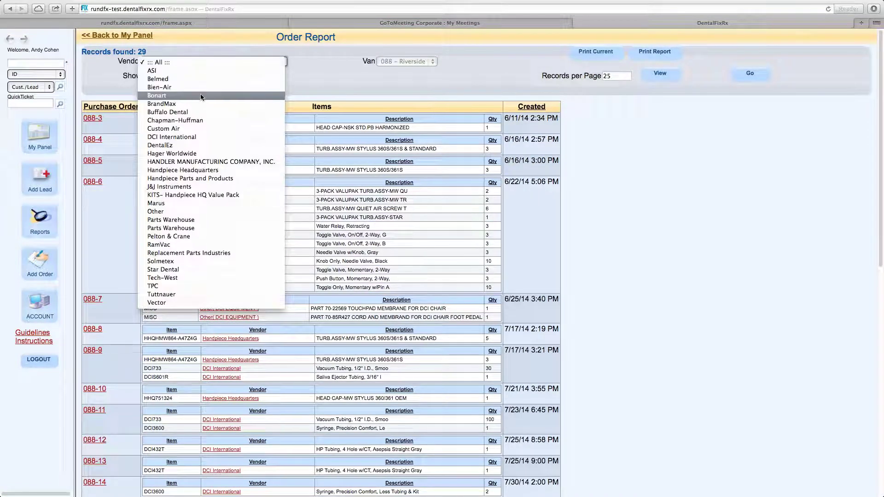
{"action": "left_click", "coordinate": [377, 87]}
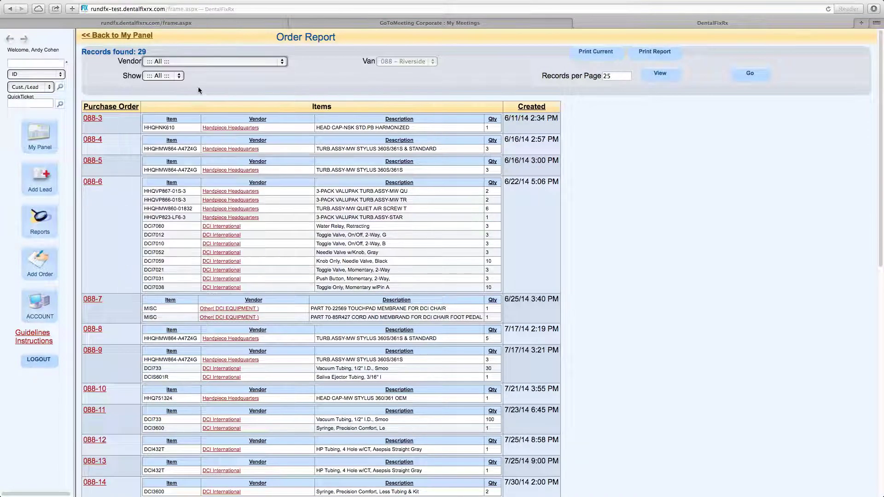
{"action": "left_click", "coordinate": [154, 79]}
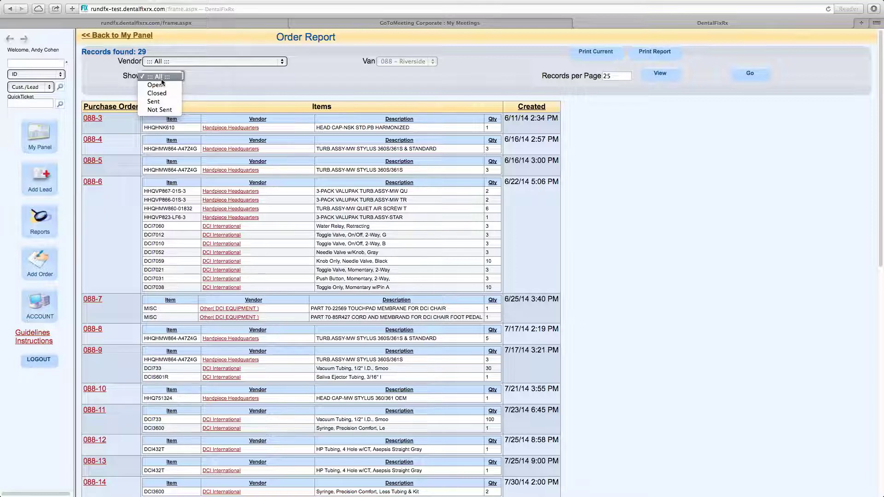
{"action": "left_click", "coordinate": [214, 75]}
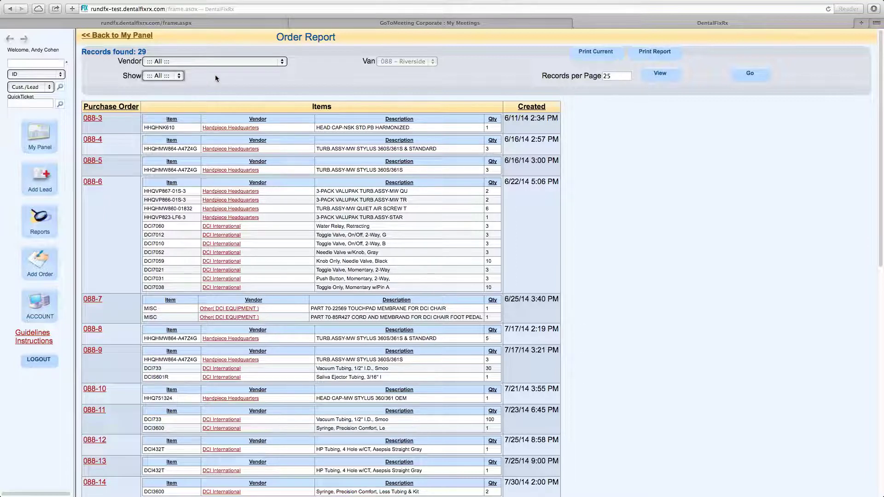
{"action": "left_click", "coordinate": [215, 74]}
{"action": "scroll", "coordinate": [222, 74], "scroll_direction": "down", "scroll_amount": 1}
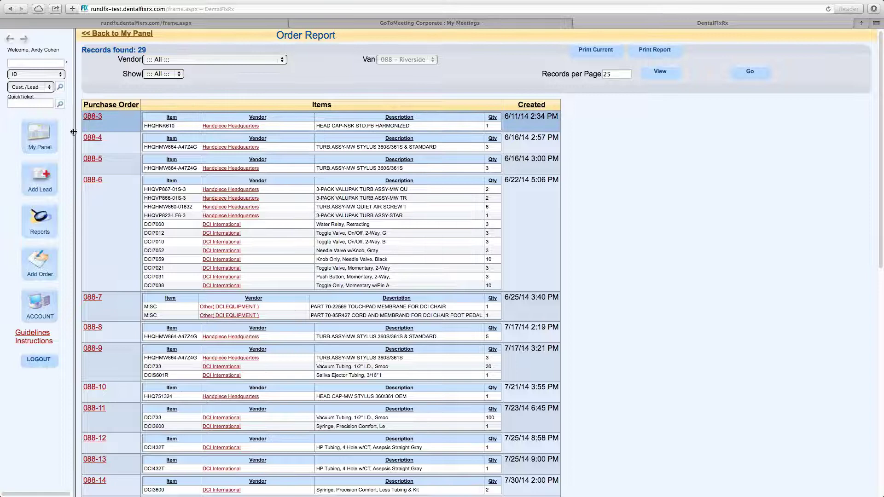
{"action": "left_click", "coordinate": [45, 139]}
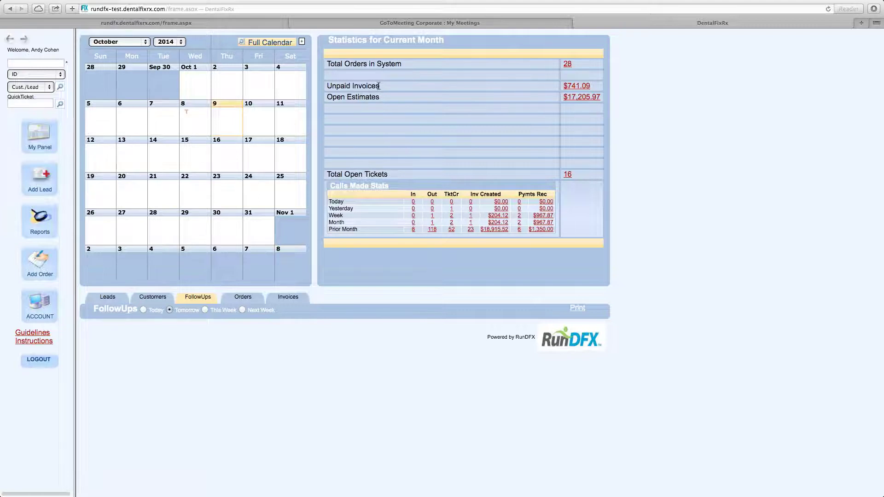
{"action": "left_click", "coordinate": [584, 87]}
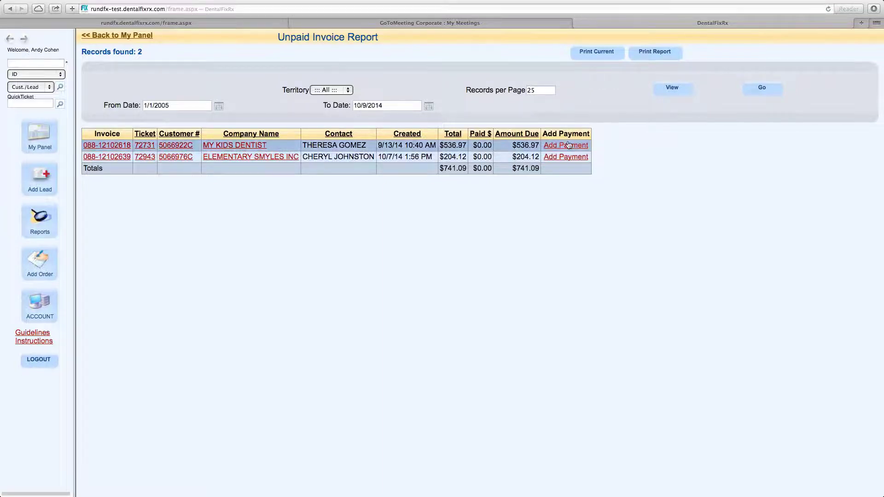
{"action": "left_click", "coordinate": [30, 140]}
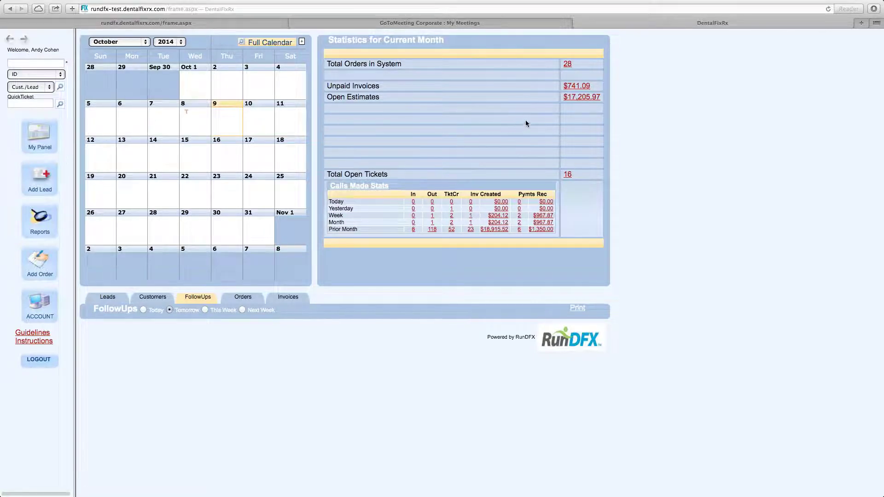
Step: View the Unpaid Invoices and Open Estimates reports, then show the October 8 appointment details
{"action": "left_click", "coordinate": [574, 87]}
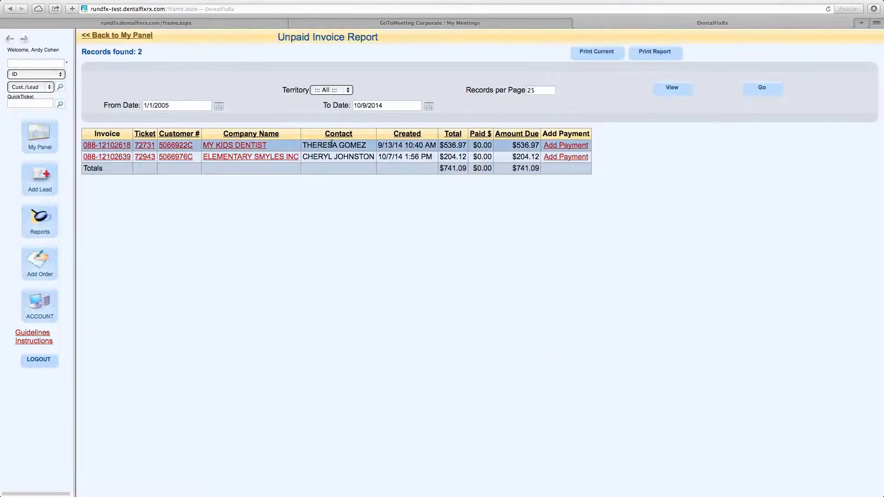
{"action": "left_click", "coordinate": [41, 137]}
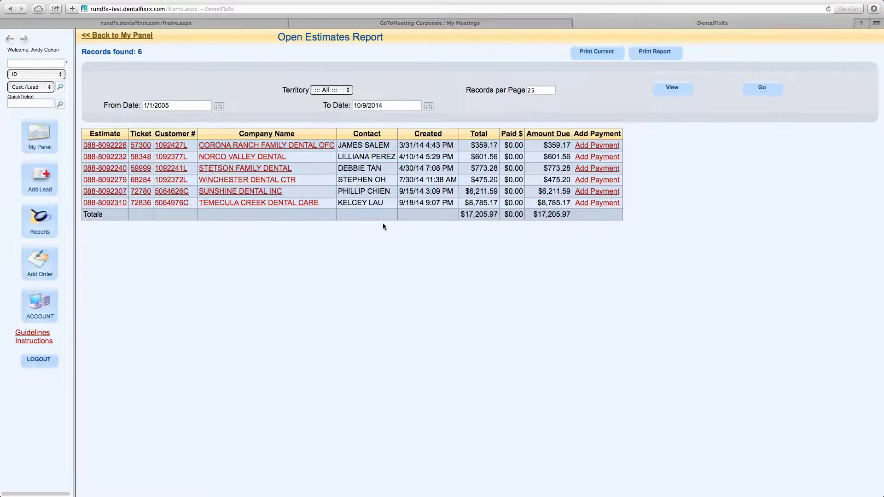
{"action": "left_click", "coordinate": [44, 144]}
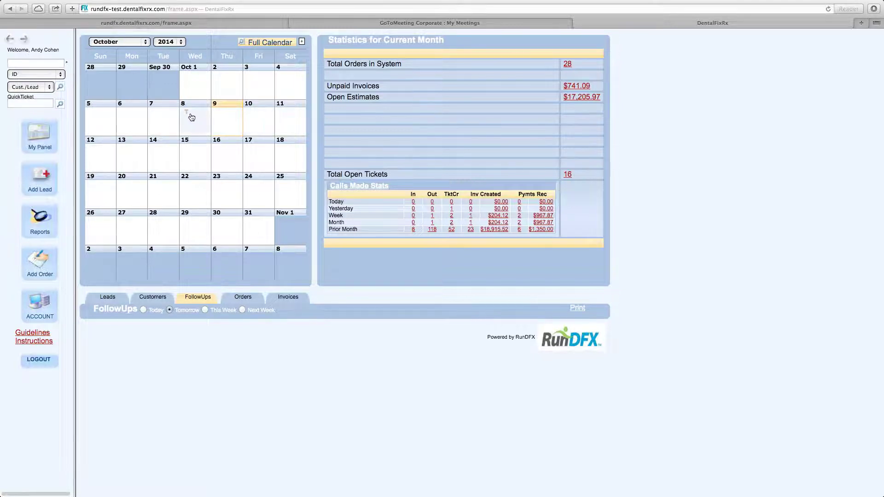
{"action": "mouse_move", "coordinate": [187, 115]}
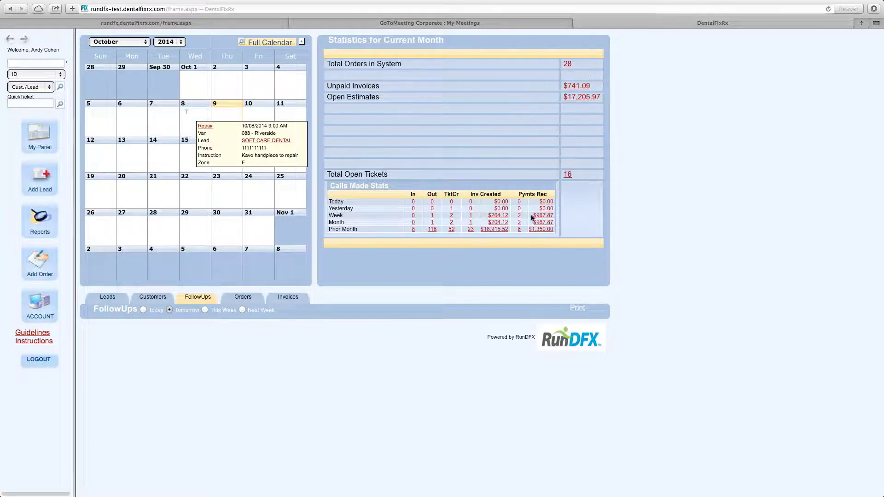
Step: Open Search Tickets through the 16 link next to Total Open Tickets
{"action": "left_click", "coordinate": [565, 177]}
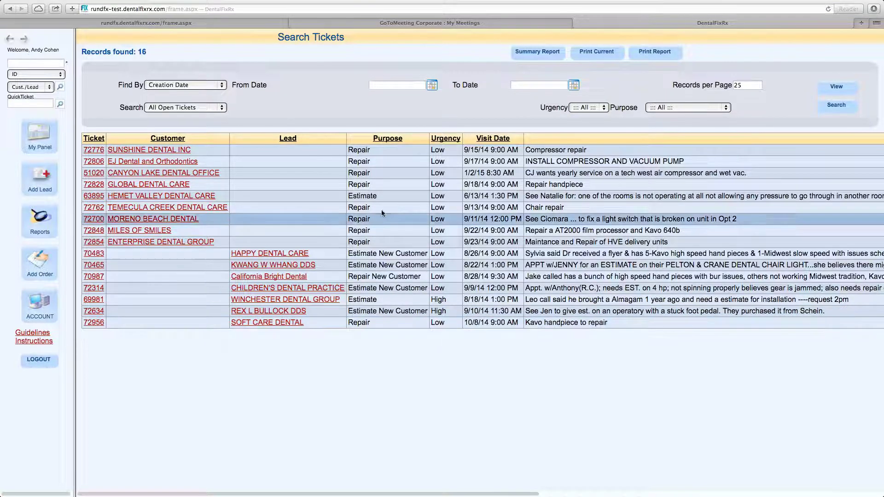
Step: Uncheck Urgency in the ticket table's column chooser and save the view
{"action": "left_click", "coordinate": [848, 90]}
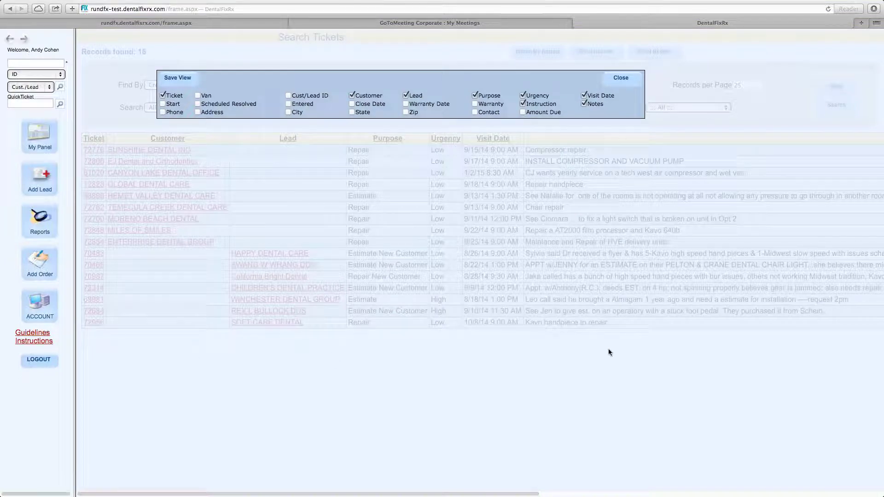
{"action": "left_click", "coordinate": [522, 94]}
{"action": "left_click", "coordinate": [179, 80]}
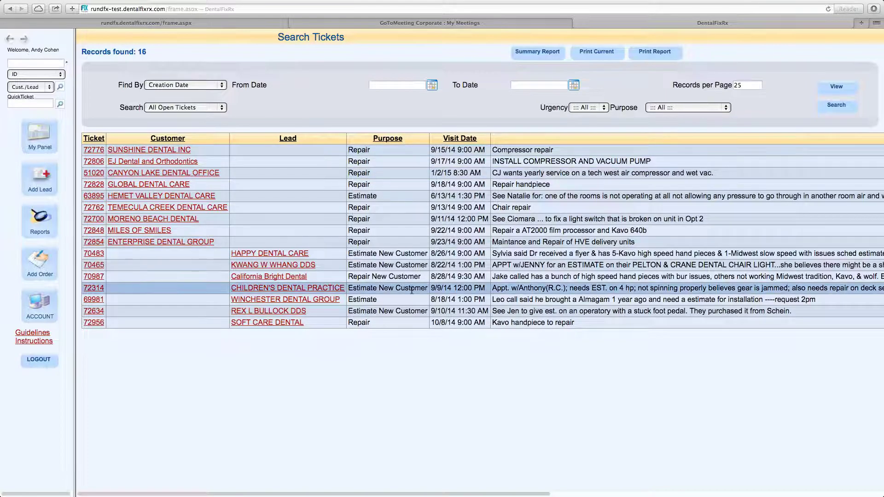
Step: Scroll the ticket table sideways to review the Instruction and Notes columns, then back
{"action": "left_click_drag", "start_coordinate": [389, 493], "coordinate": [374, 451]}
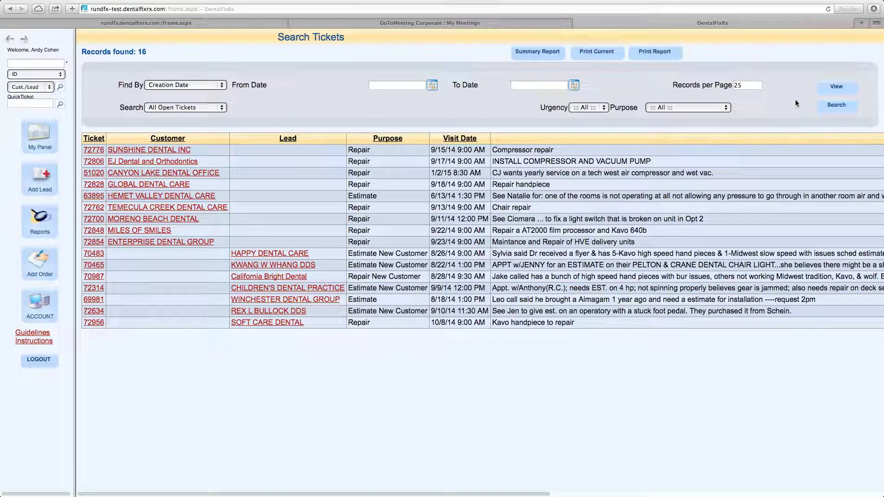
{"action": "left_click", "coordinate": [836, 87]}
{"action": "left_click_drag", "start_coordinate": [138, 494], "coordinate": [471, 494]}
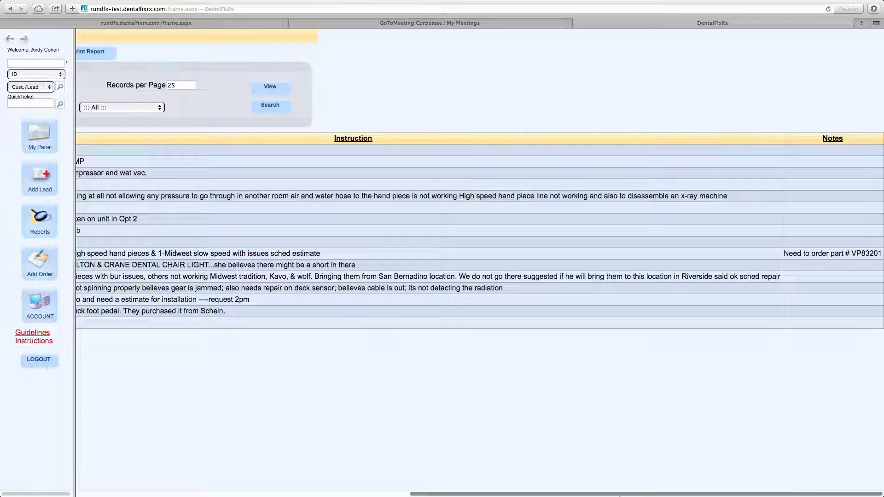
{"action": "scroll", "coordinate": [460, 487], "scroll_direction": "left", "scroll_amount": 10}
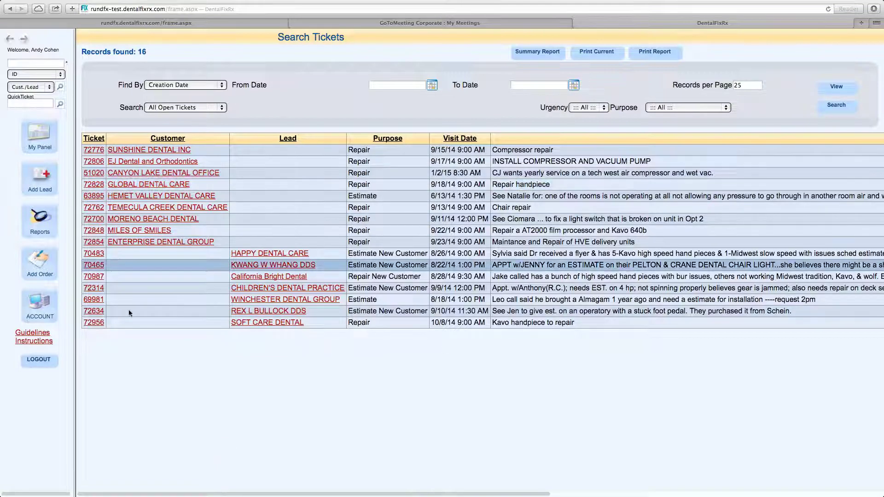
Step: Return to My Panel and drag-select the Calls Made Stats table from Prior Month to header
{"action": "left_click", "coordinate": [37, 147]}
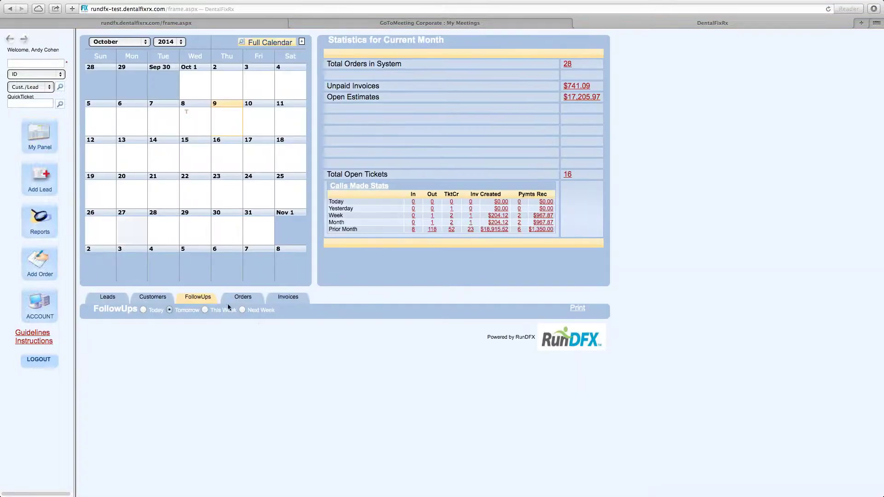
{"action": "mouse_move", "coordinate": [189, 115]}
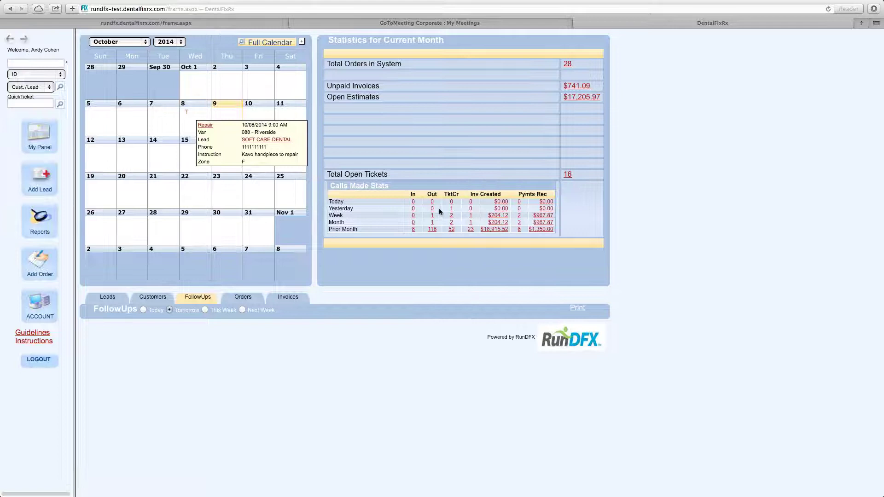
{"action": "left_click_drag", "start_coordinate": [558, 232], "coordinate": [349, 197]}
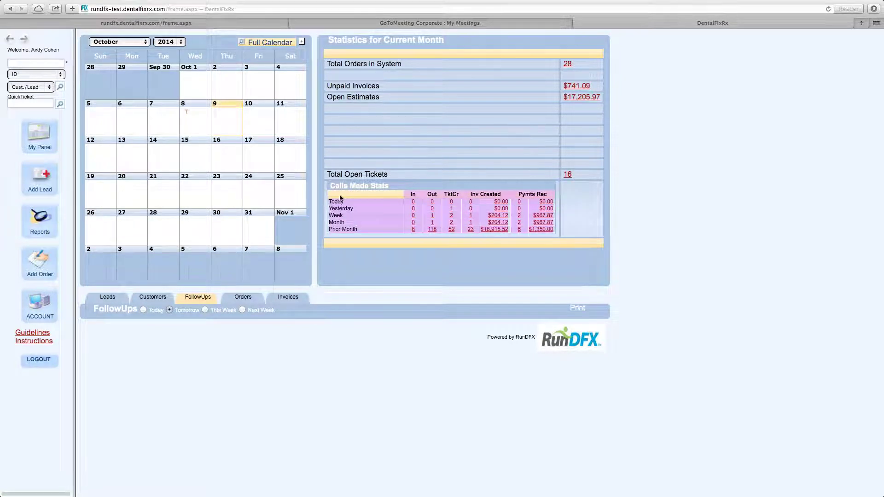
Step: Deselect the Calls Made Stats table from inside the stats panel
{"action": "left_click", "coordinate": [405, 175]}
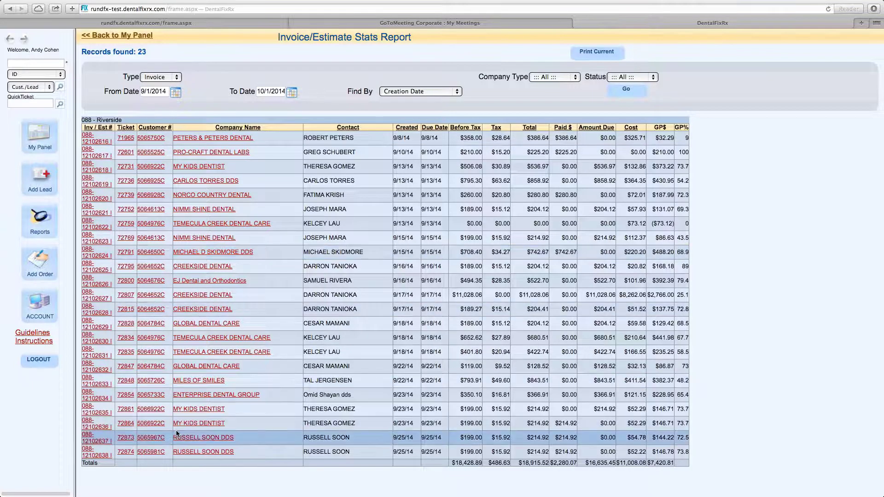
{"action": "left_click", "coordinate": [174, 93]}
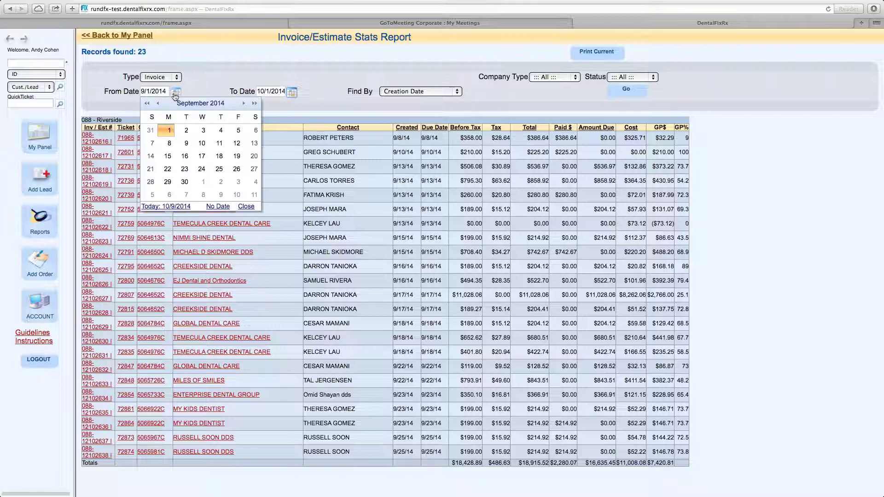
{"action": "left_click", "coordinate": [191, 84]}
{"action": "left_click", "coordinate": [46, 134]}
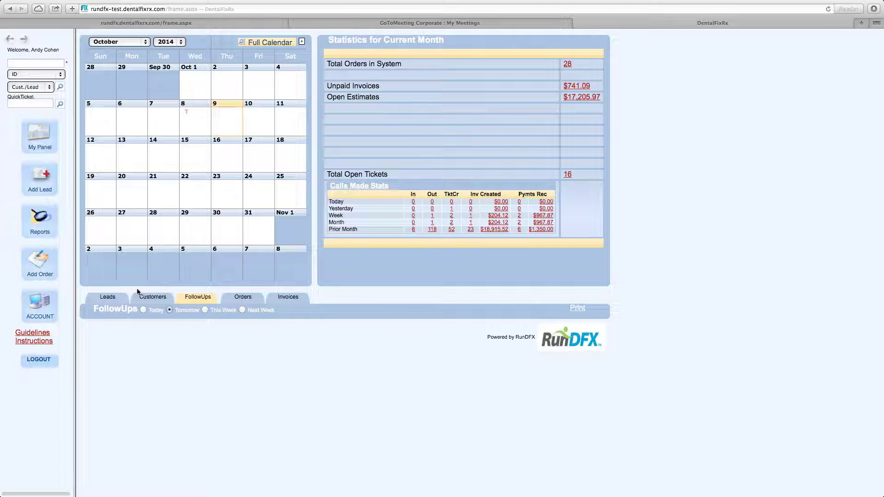
Step: Show the All Leads list and point out its 572 records found count
{"action": "left_click", "coordinate": [114, 299]}
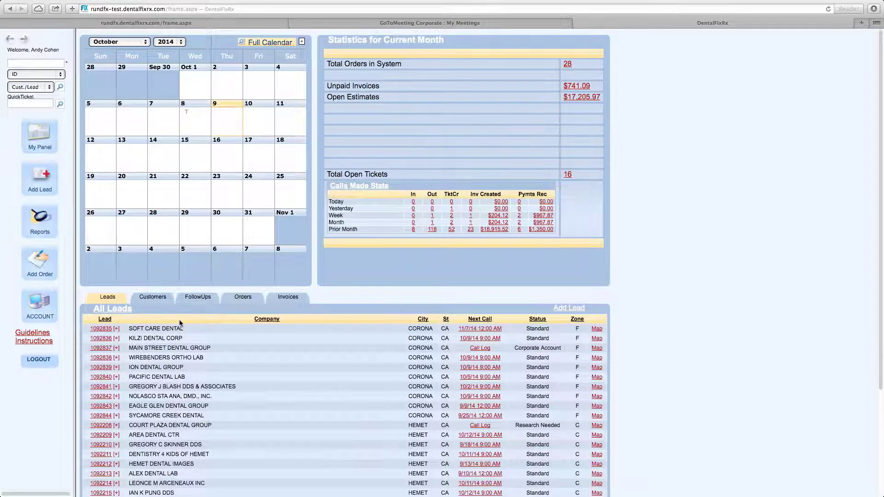
{"action": "scroll", "coordinate": [179, 322], "scroll_direction": "down", "scroll_amount": 5}
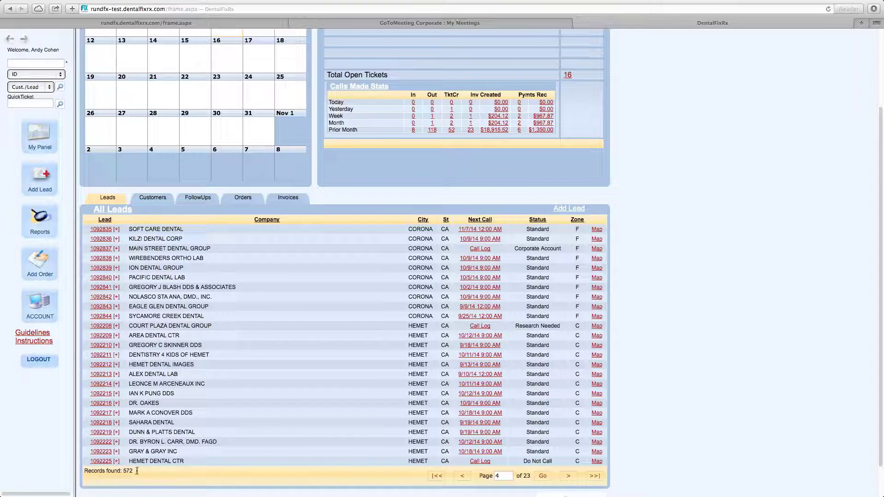
{"action": "triple_click", "coordinate": [133, 471]}
{"action": "left_click", "coordinate": [133, 470]}
{"action": "scroll", "coordinate": [281, 359], "scroll_direction": "up", "scroll_amount": 3}
{"action": "scroll", "coordinate": [295, 350], "scroll_direction": "down", "scroll_amount": 3}
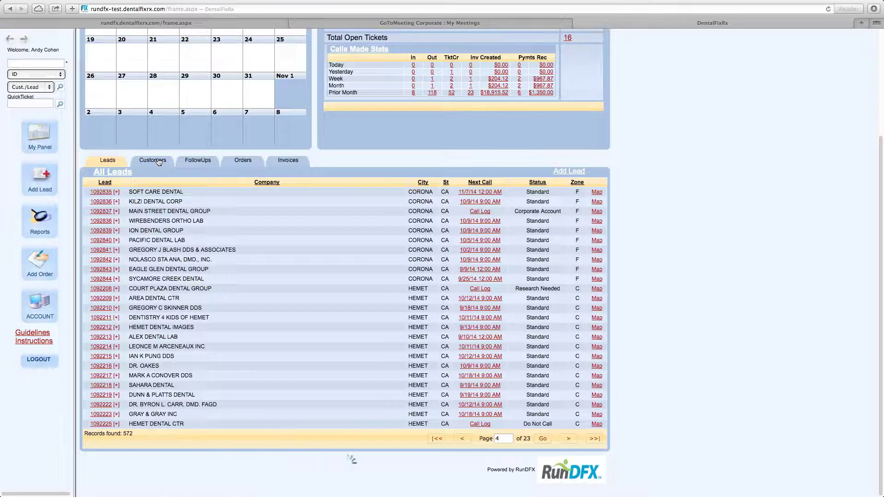
Step: Page through the Customers list to page 4, then back to page 3
{"action": "left_click", "coordinate": [158, 161]}
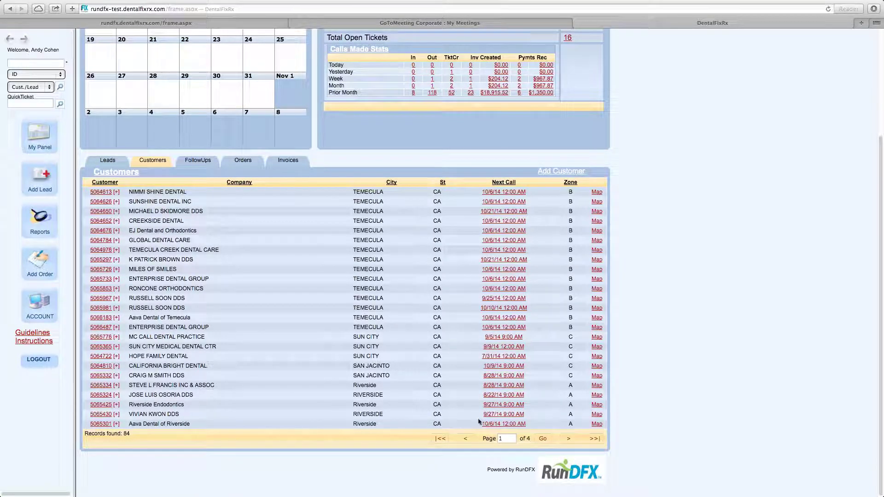
{"action": "left_click", "coordinate": [570, 441]}
{"action": "left_click", "coordinate": [570, 441]}
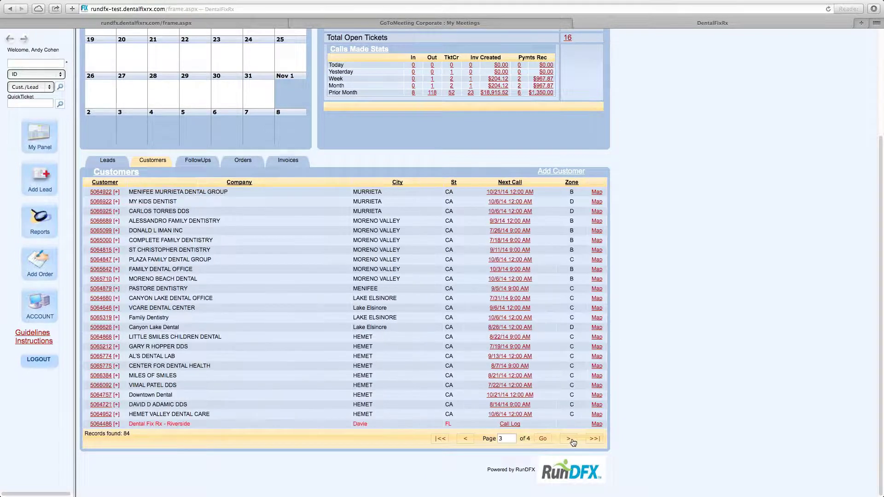
{"action": "left_click", "coordinate": [570, 440]}
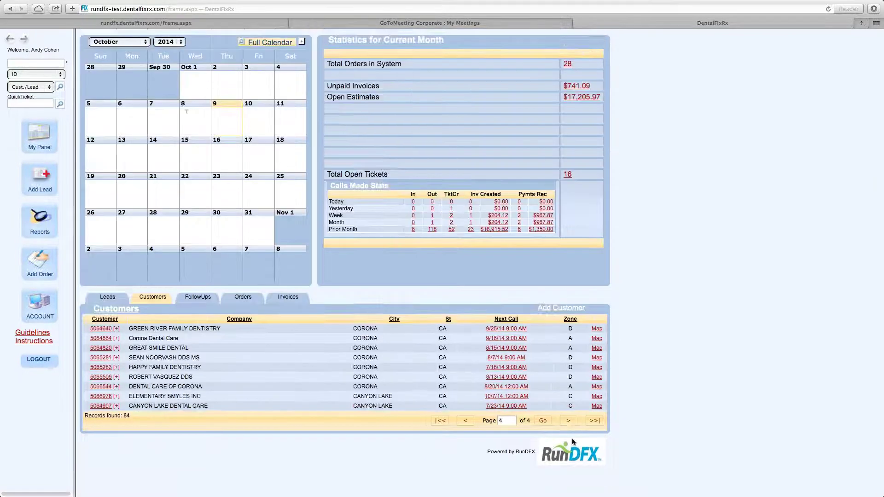
{"action": "left_click", "coordinate": [464, 422]}
Step: Bring up the All Leads list, page 4 of 23 of 572 records
{"action": "scroll", "coordinate": [519, 386], "scroll_direction": "down", "scroll_amount": 3}
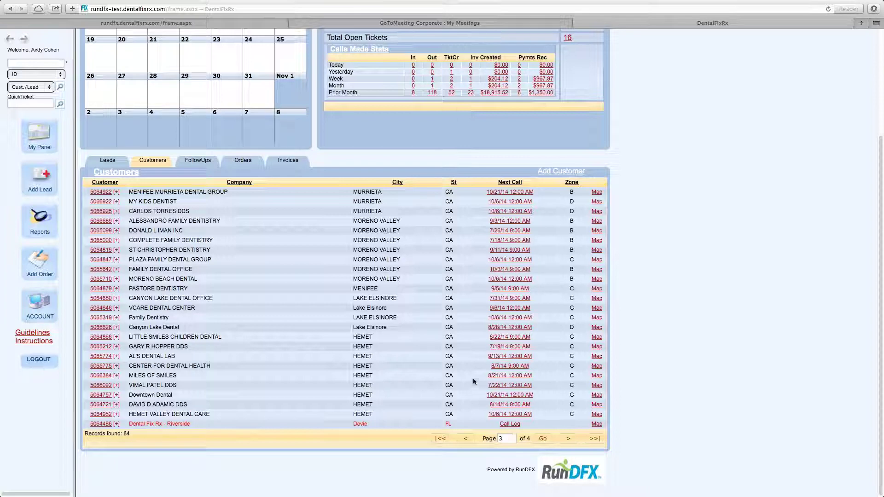
{"action": "scroll", "coordinate": [372, 267], "scroll_direction": "up", "scroll_amount": 3}
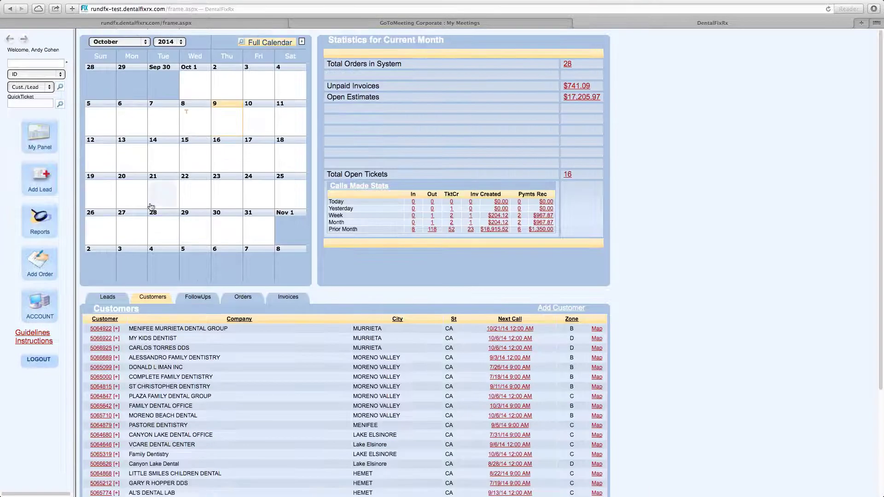
{"action": "left_click", "coordinate": [121, 298]}
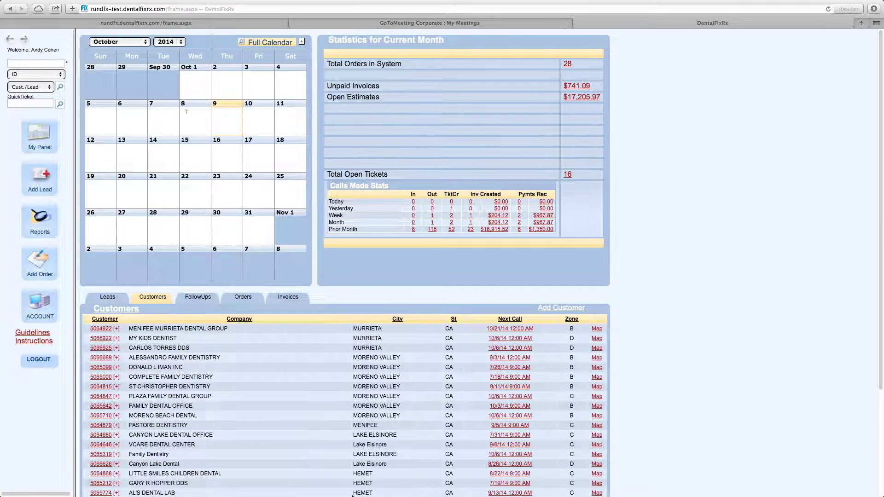
{"action": "scroll", "coordinate": [349, 272], "scroll_direction": "down", "scroll_amount": 3}
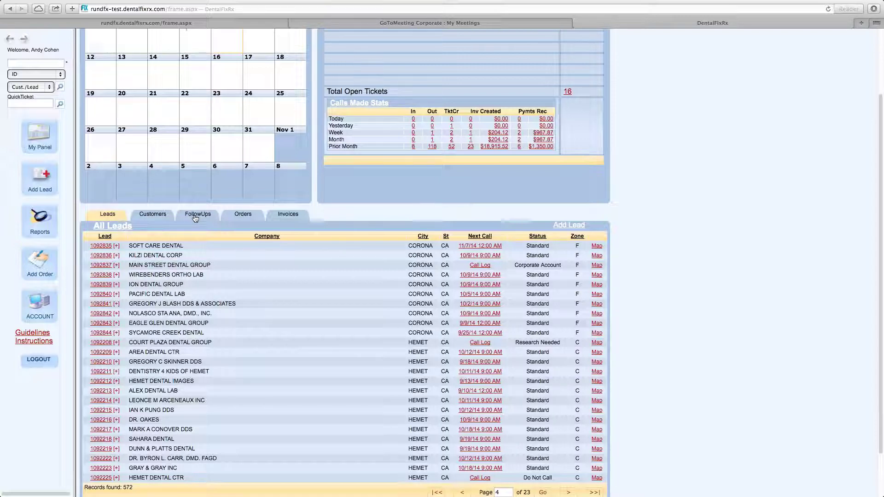
Step: Filter MyPanel follow-ups to Today and check the October 9 schedule showing the 9:00 AM call
{"action": "left_click", "coordinate": [195, 217]}
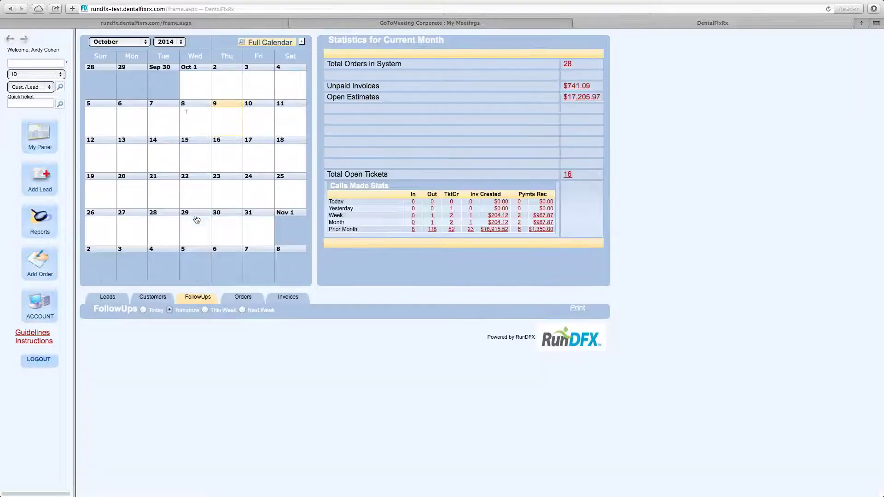
{"action": "left_click", "coordinate": [143, 309]}
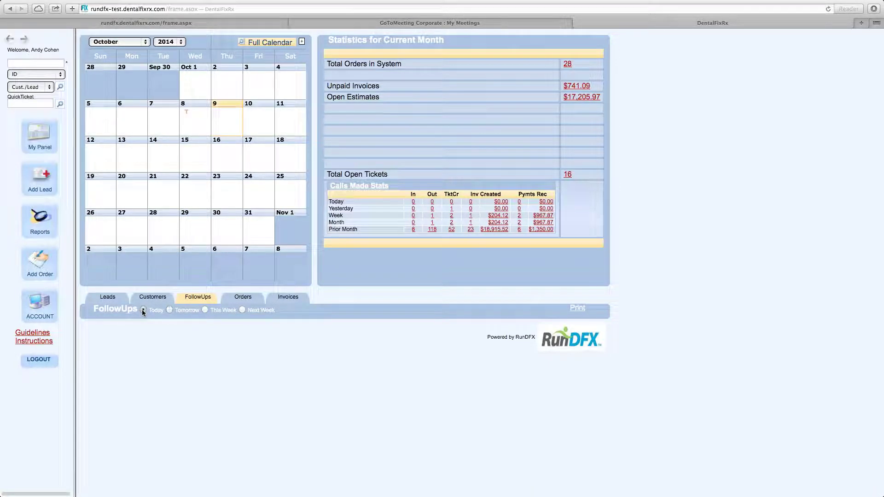
{"action": "left_click", "coordinate": [225, 115]}
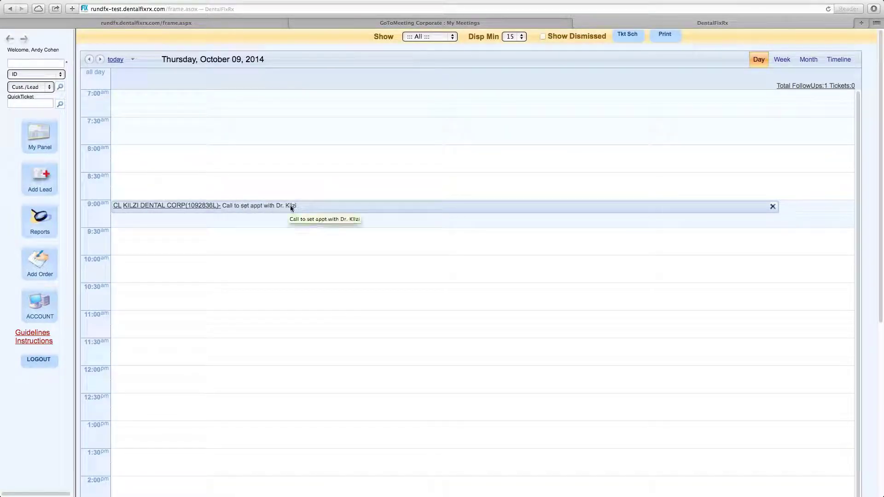
{"action": "left_click", "coordinate": [49, 137]}
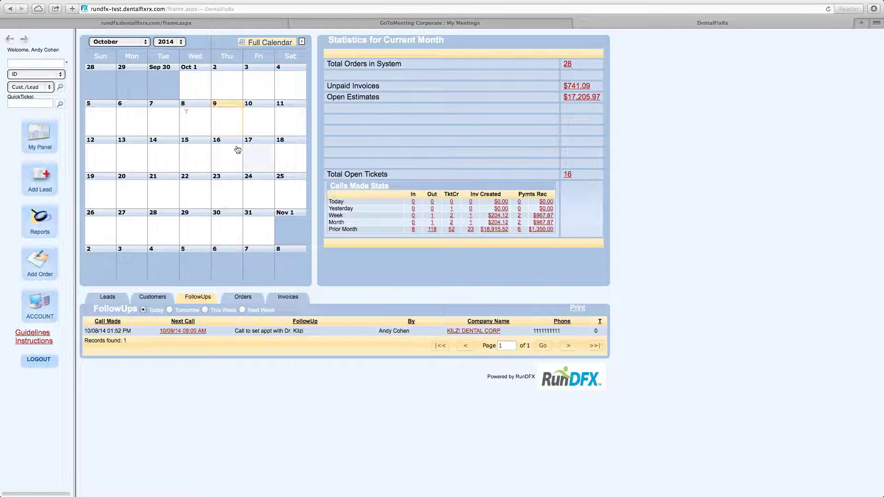
{"action": "left_click", "coordinate": [222, 131]}
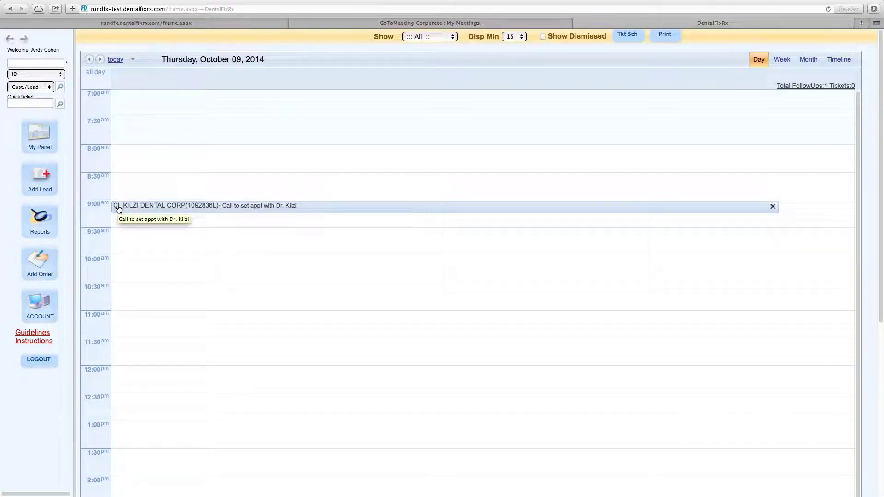
{"action": "left_click", "coordinate": [50, 146]}
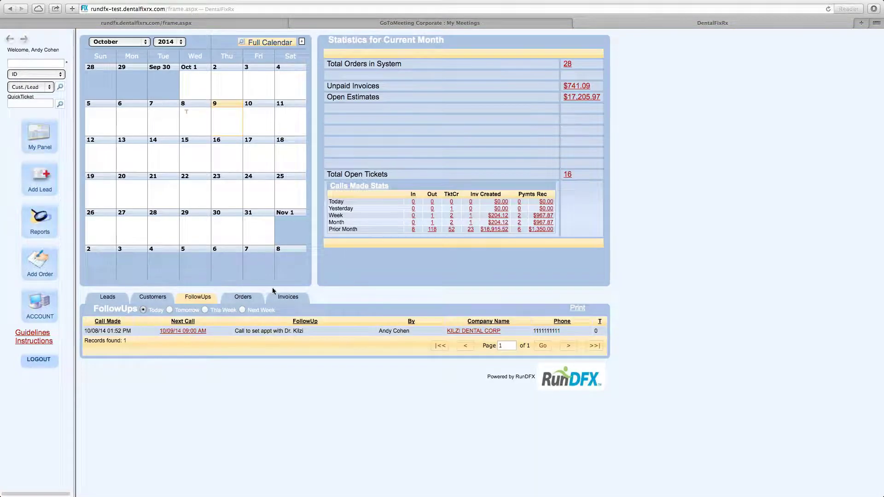
Step: Show the purchase orders list and view order 088-29 before returning to the dashboard
{"action": "left_click", "coordinate": [251, 300]}
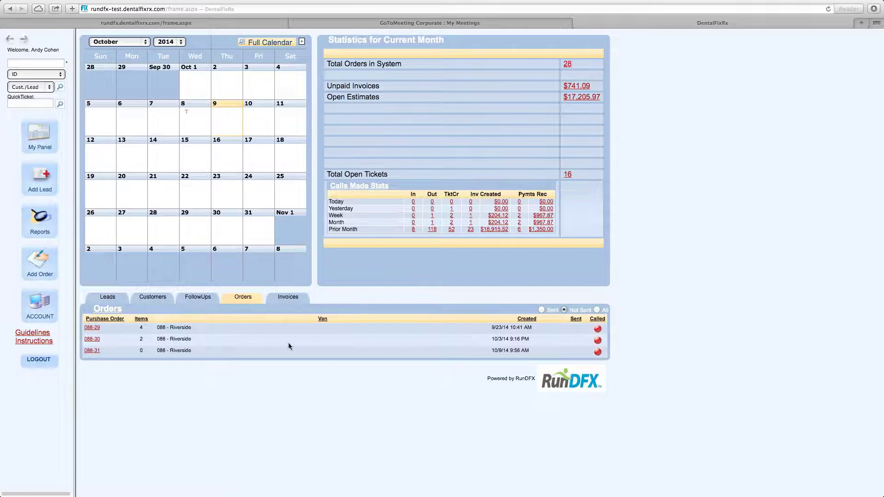
{"action": "left_click", "coordinate": [92, 328]}
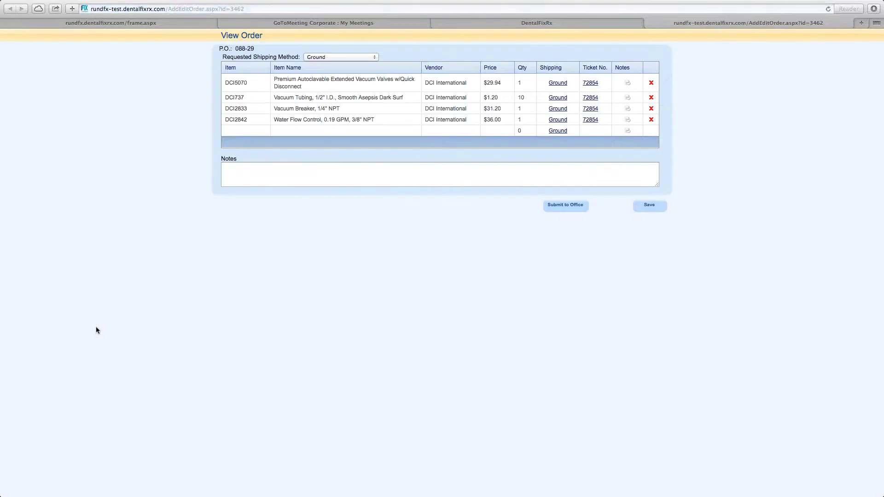
{"action": "left_click", "coordinate": [506, 23]}
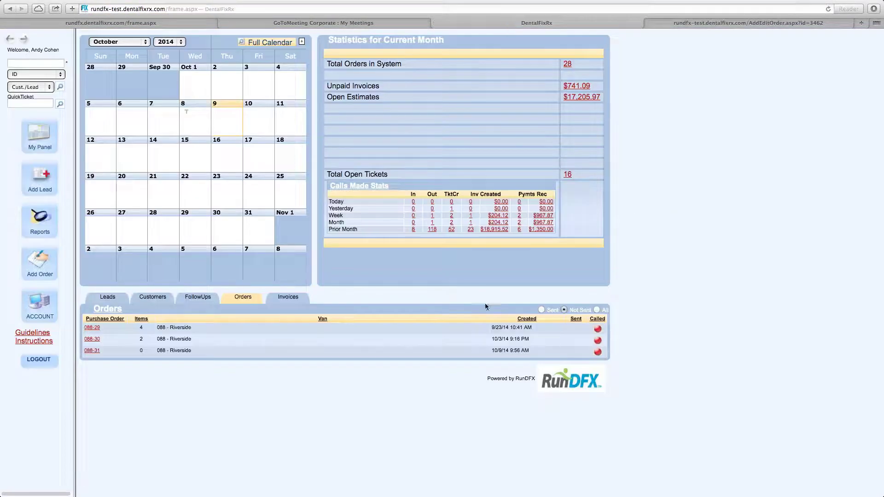
Step: Filter orders to Sent, then to All, listing all 29 purchase orders
{"action": "left_click", "coordinate": [542, 310]}
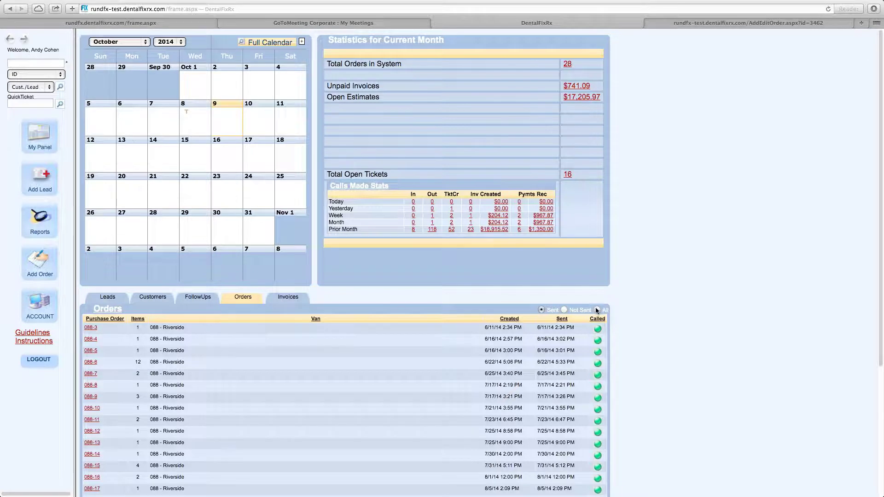
{"action": "scroll", "coordinate": [606, 202], "scroll_direction": "down", "scroll_amount": 5}
{"action": "left_click", "coordinate": [597, 131]}
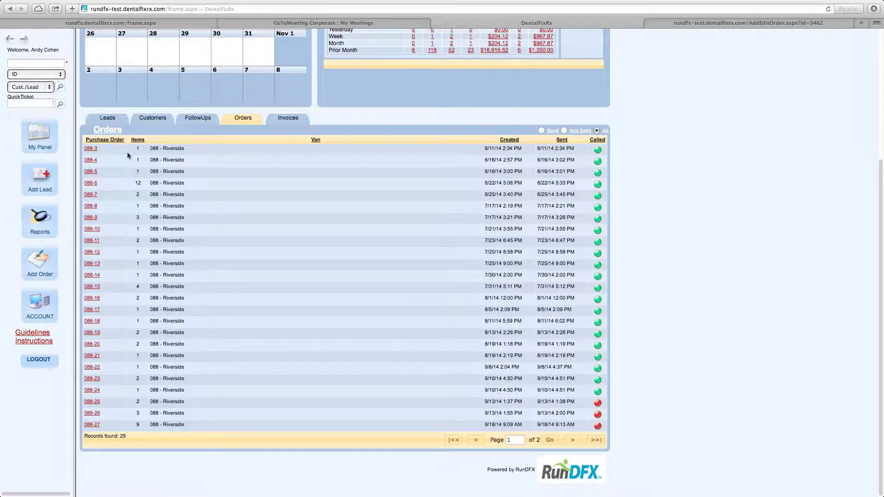
{"action": "scroll", "coordinate": [392, 183], "scroll_direction": "up", "scroll_amount": 5}
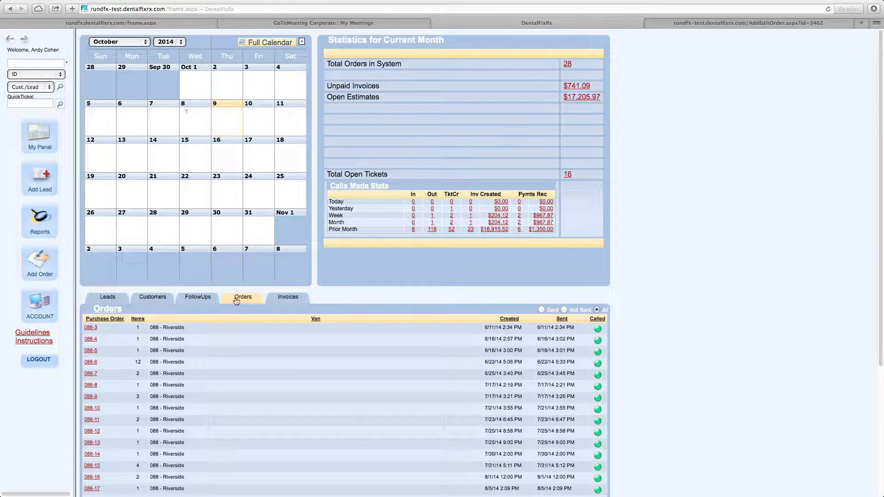
{"action": "scroll", "coordinate": [235, 304], "scroll_direction": "down", "scroll_amount": 2}
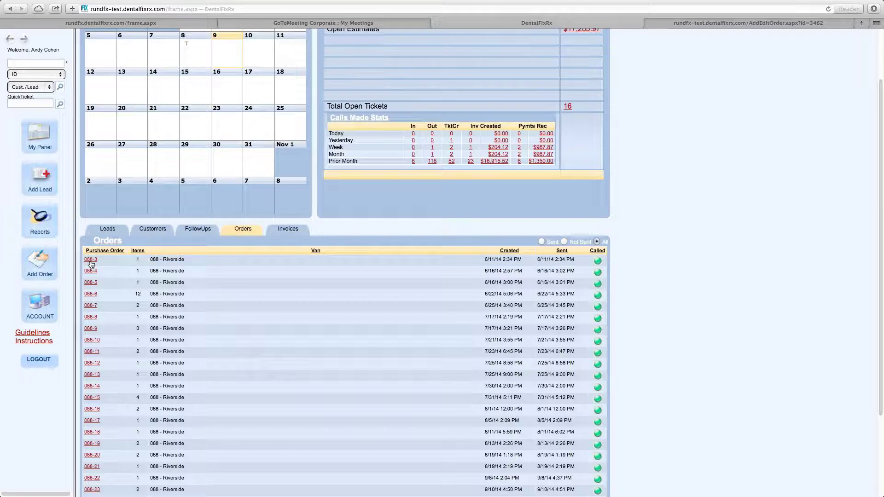
{"action": "scroll", "coordinate": [247, 270], "scroll_direction": "down", "scroll_amount": 3}
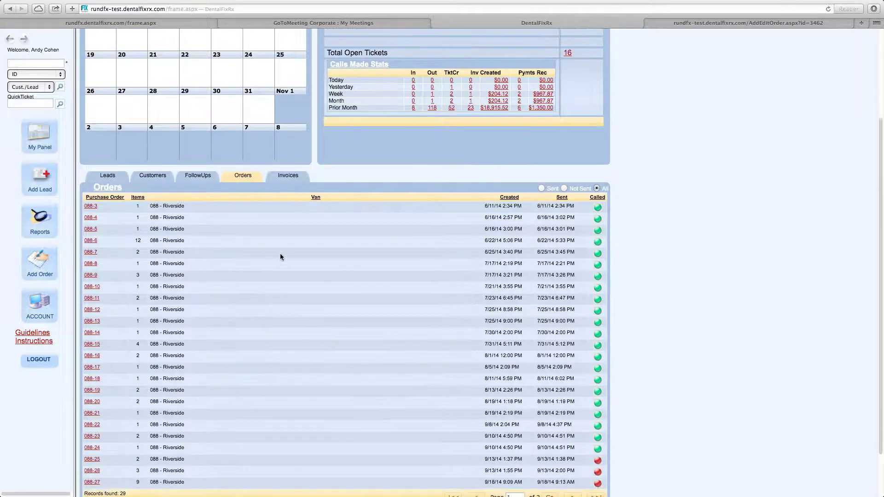
Step: Browse the 156 paid invoices, then bring back the All Leads list
{"action": "left_click", "coordinate": [292, 177]}
{"action": "scroll", "coordinate": [230, 368], "scroll_direction": "up", "scroll_amount": 3}
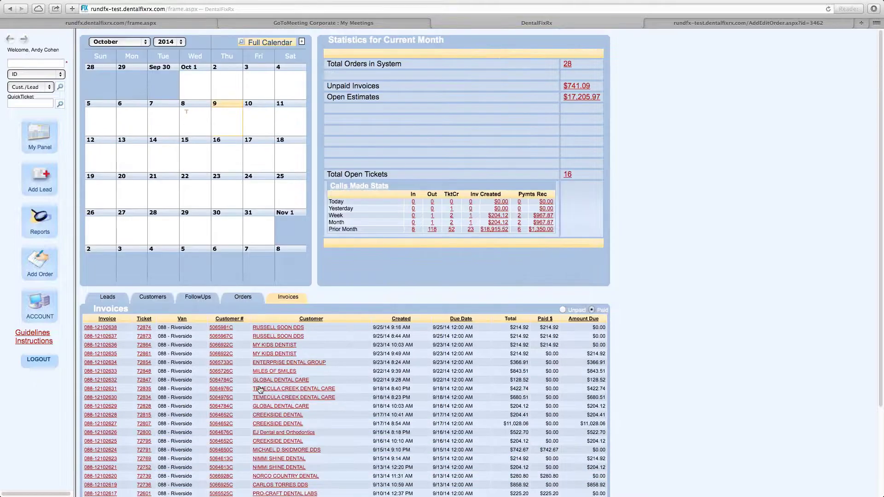
{"action": "scroll", "coordinate": [244, 363], "scroll_direction": "down", "scroll_amount": 3}
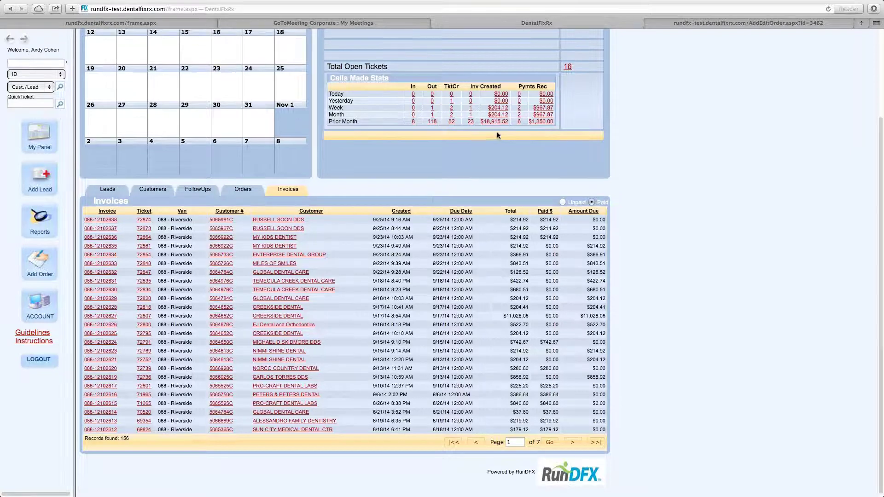
{"action": "scroll", "coordinate": [496, 131], "scroll_direction": "up", "scroll_amount": 3}
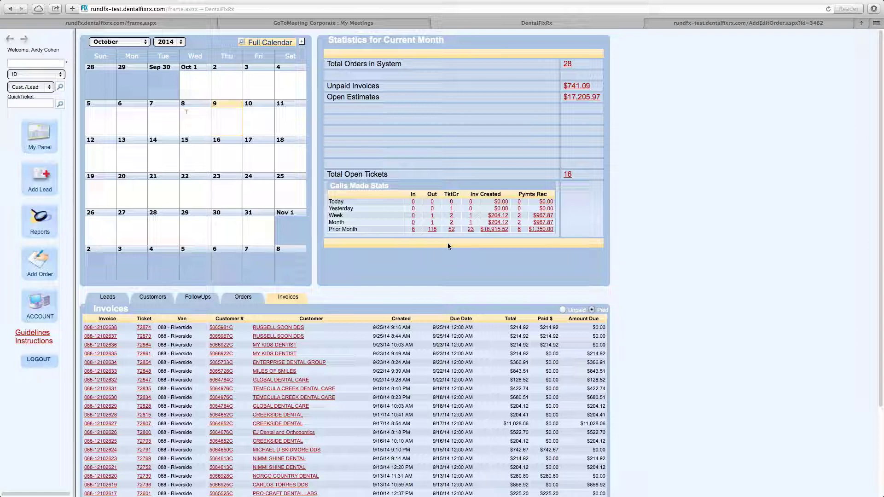
{"action": "left_click", "coordinate": [111, 300]}
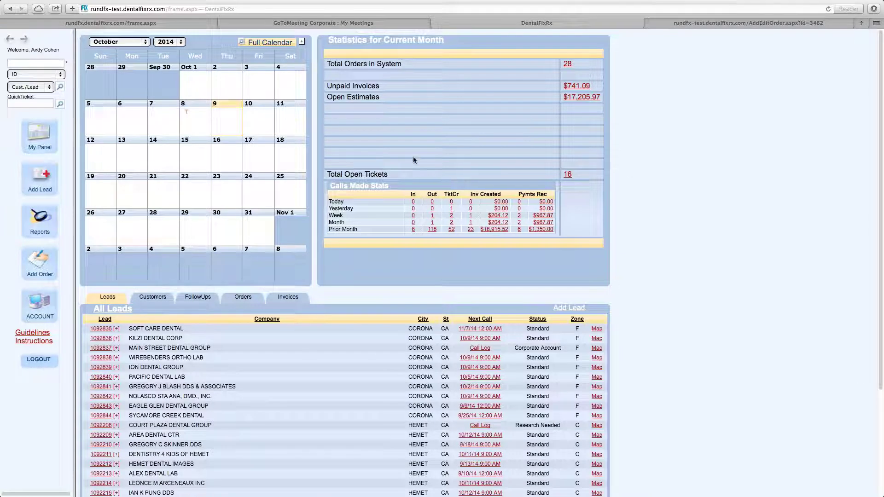